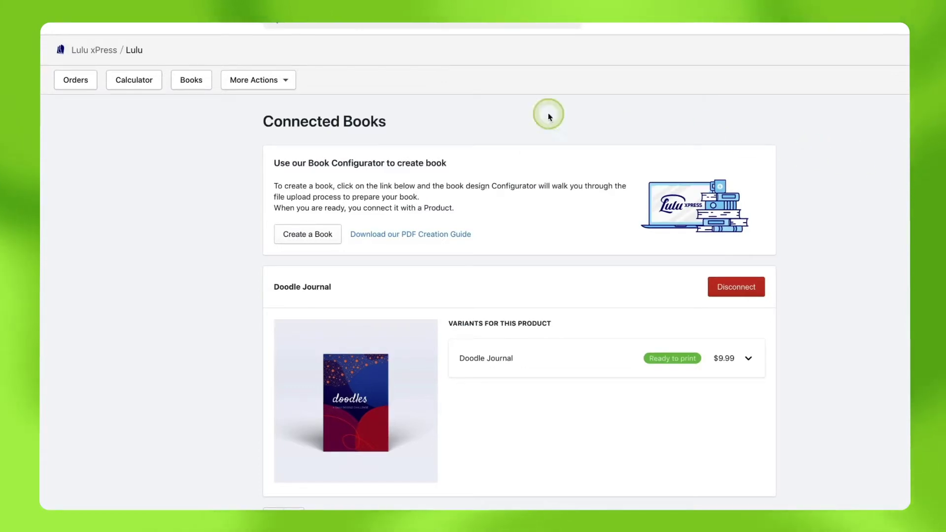
Step: Connect the store to Lulu's live shipping rates from Lulu xPress settings
{"action": "left_click", "coordinate": [262, 83]}
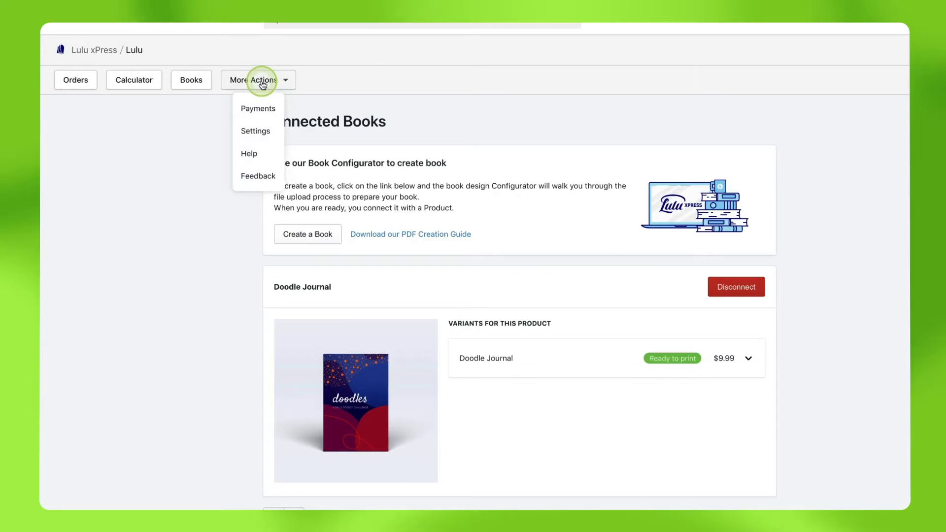
{"action": "left_click", "coordinate": [256, 131]}
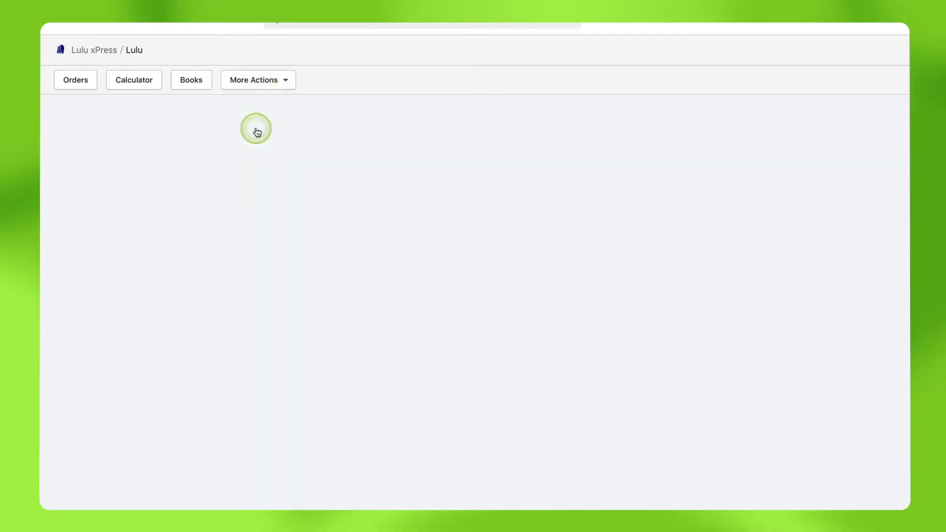
{"action": "scroll", "coordinate": [256, 129], "scroll_direction": "down", "scroll_amount": 15}
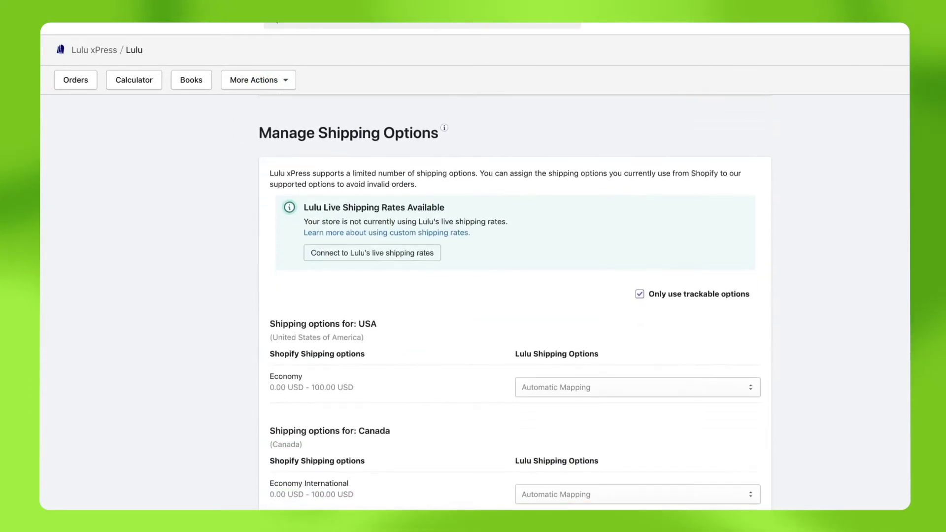
{"action": "left_click", "coordinate": [394, 252]}
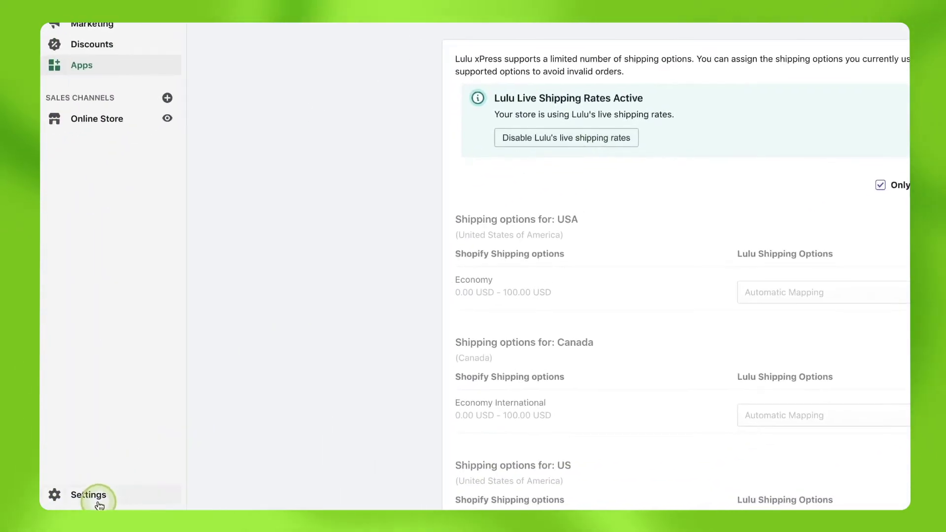
Step: Go to Shipping and delivery in the store settings and begin a new shipping profile
{"action": "left_click", "coordinate": [100, 502]}
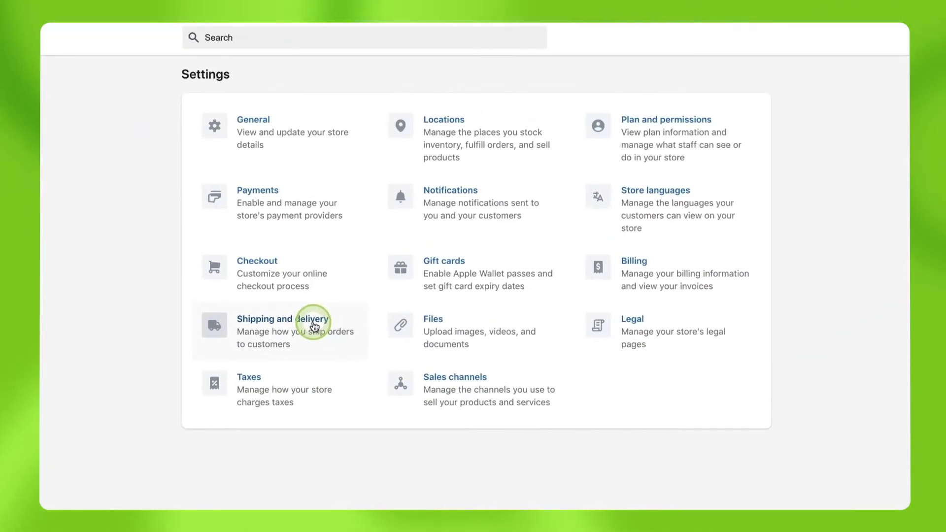
{"action": "left_click", "coordinate": [313, 328]}
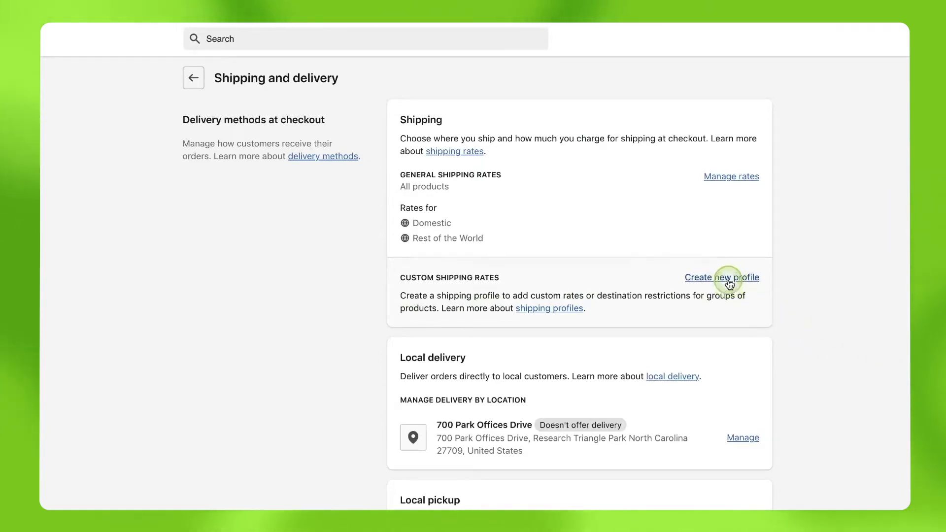
{"action": "left_click", "coordinate": [729, 279]}
Step: Create and save a 'Lulu Books' shipping profile containing Doodle Journal
{"action": "left_click", "coordinate": [310, 151]}
{"action": "type", "text": "Lulu Books"}
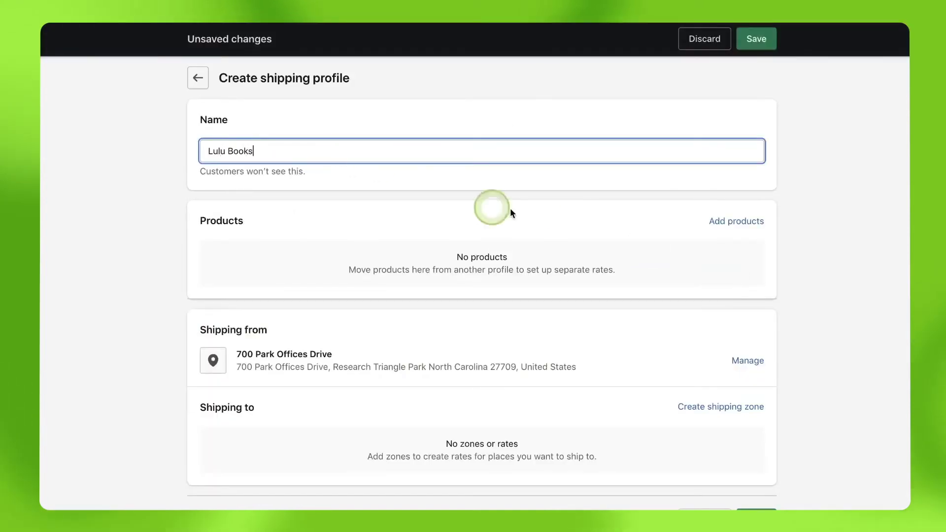
{"action": "left_click", "coordinate": [726, 224]}
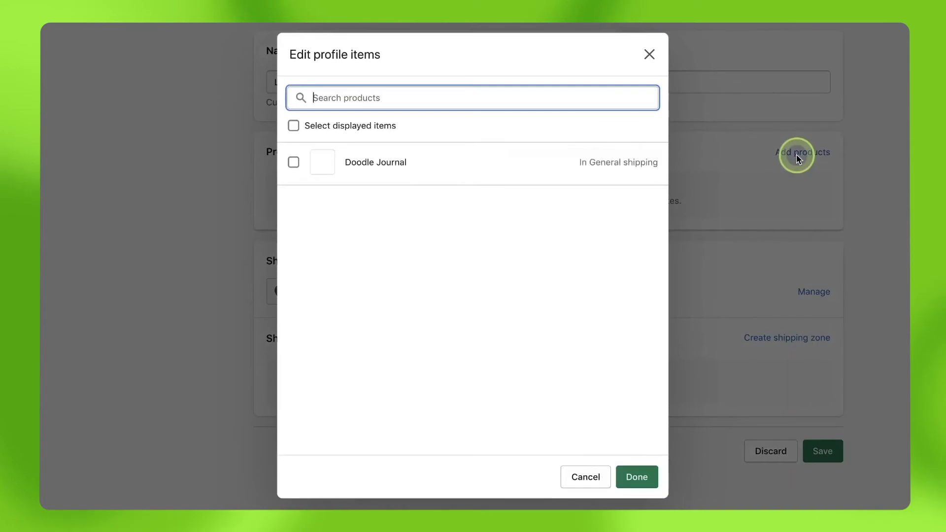
{"action": "left_click", "coordinate": [293, 162]}
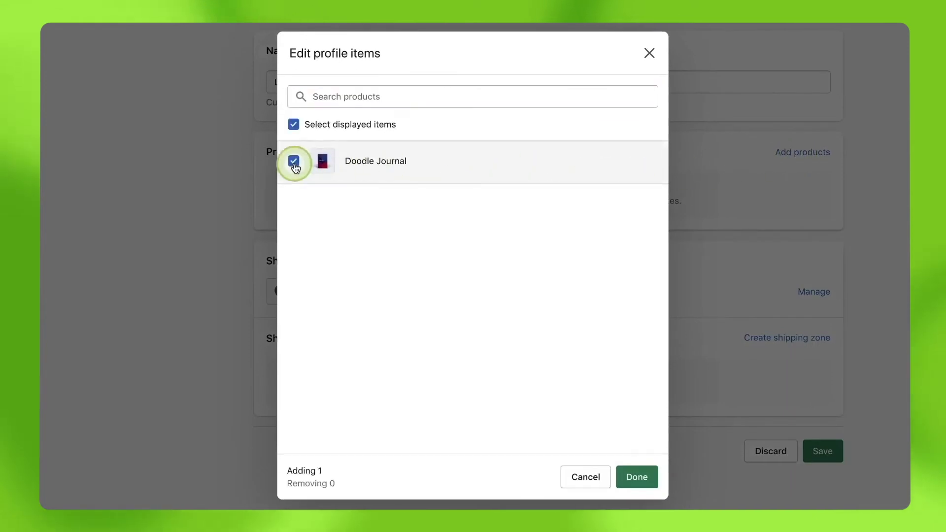
{"action": "left_click", "coordinate": [638, 477]}
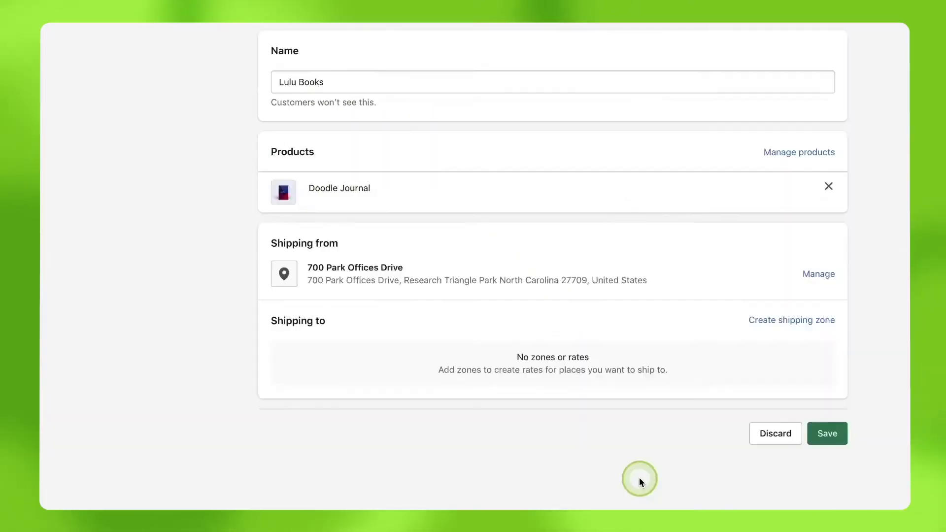
{"action": "left_click", "coordinate": [827, 439]}
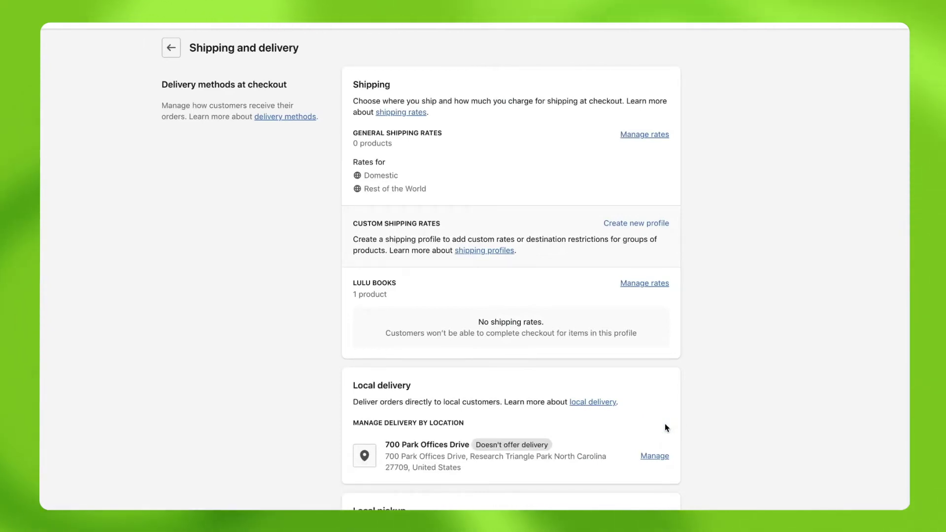
Step: Add a United States shipping zone covering the whole country to the Lulu Books profile
{"action": "left_click", "coordinate": [646, 284]}
{"action": "left_click", "coordinate": [646, 284]}
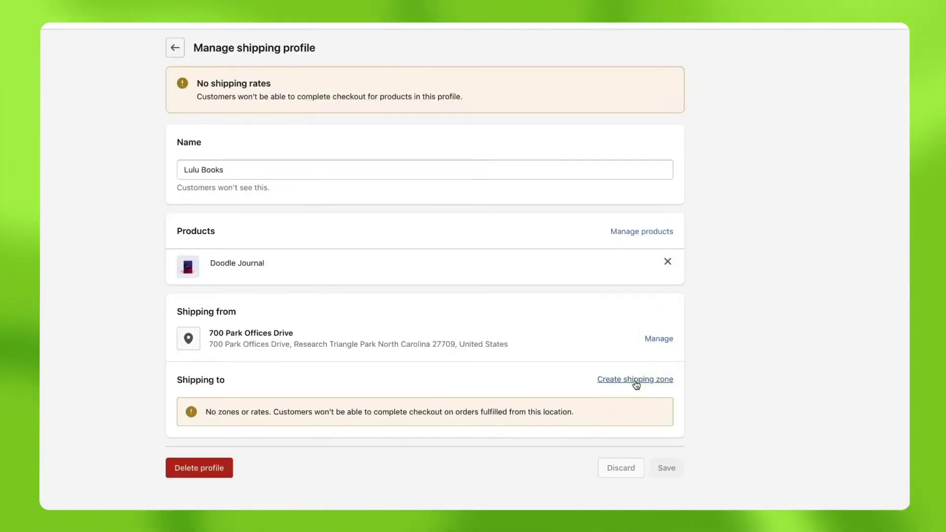
{"action": "left_click", "coordinate": [637, 384]}
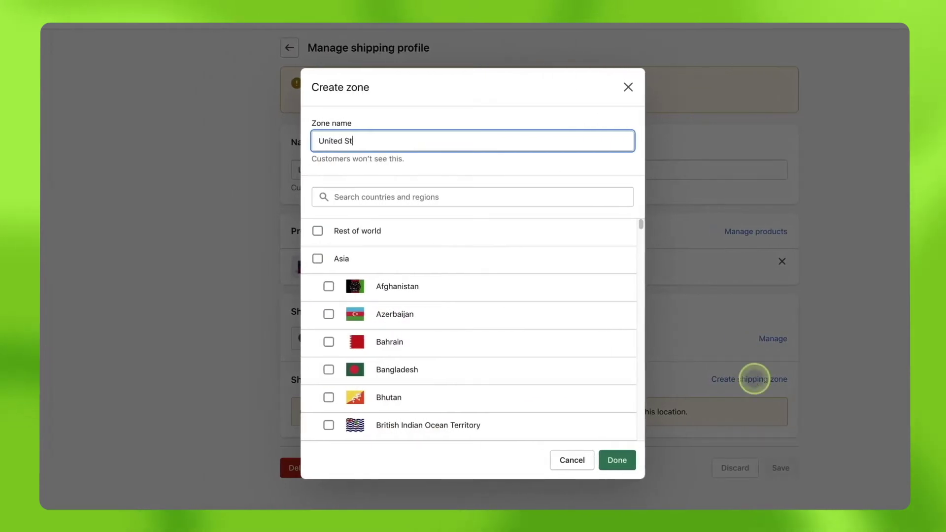
{"action": "left_click", "coordinate": [492, 199]}
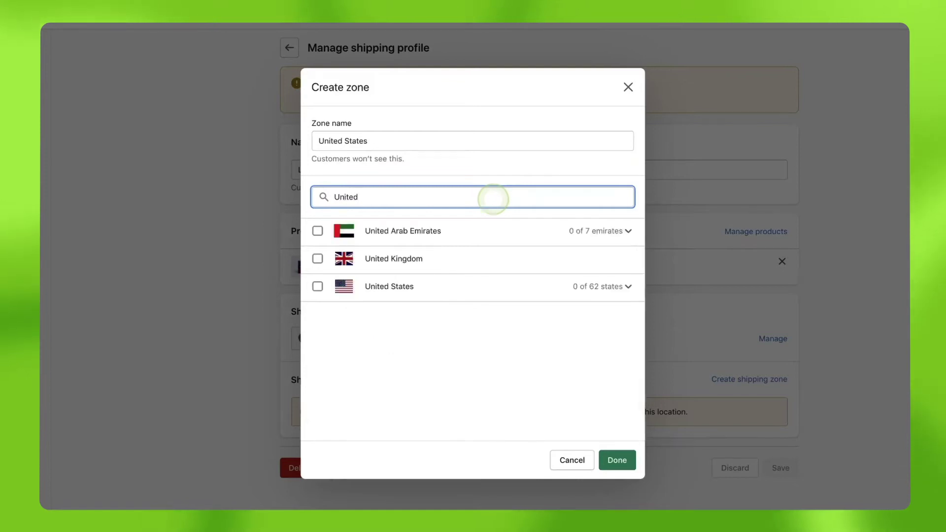
{"action": "left_click", "coordinate": [318, 287]}
{"action": "left_click", "coordinate": [618, 460]}
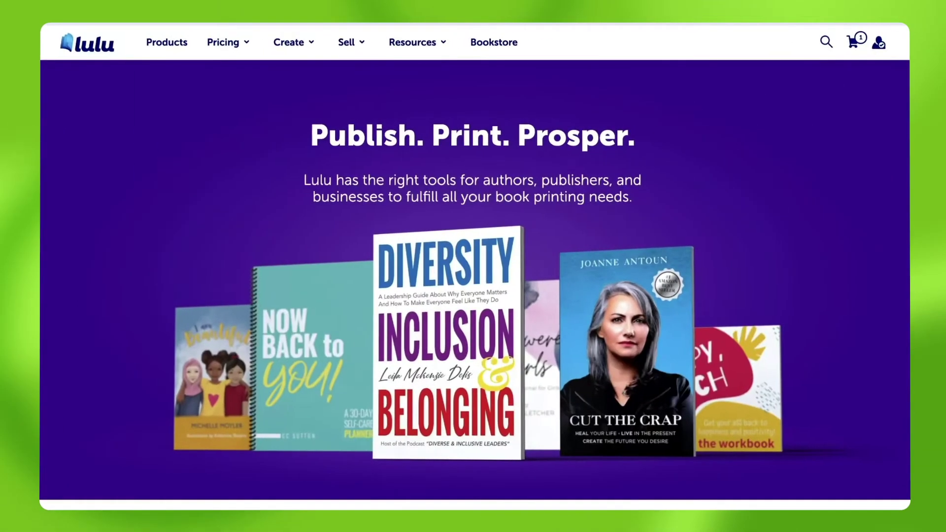
Step: In Lulu's book pricing calculator, set US Trade 6 x 9 in size and 100 pages
{"action": "mouse_move", "coordinate": [327, 50]}
{"action": "left_click", "coordinate": [242, 74]}
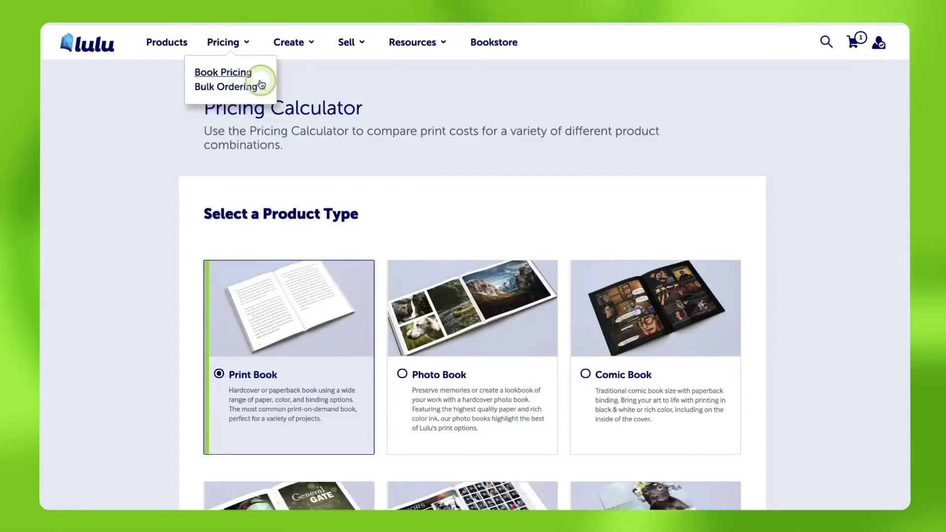
{"action": "scroll", "coordinate": [645, 240], "scroll_direction": "down", "scroll_amount": 10}
{"action": "left_click", "coordinate": [645, 240]}
{"action": "left_click", "coordinate": [444, 355]}
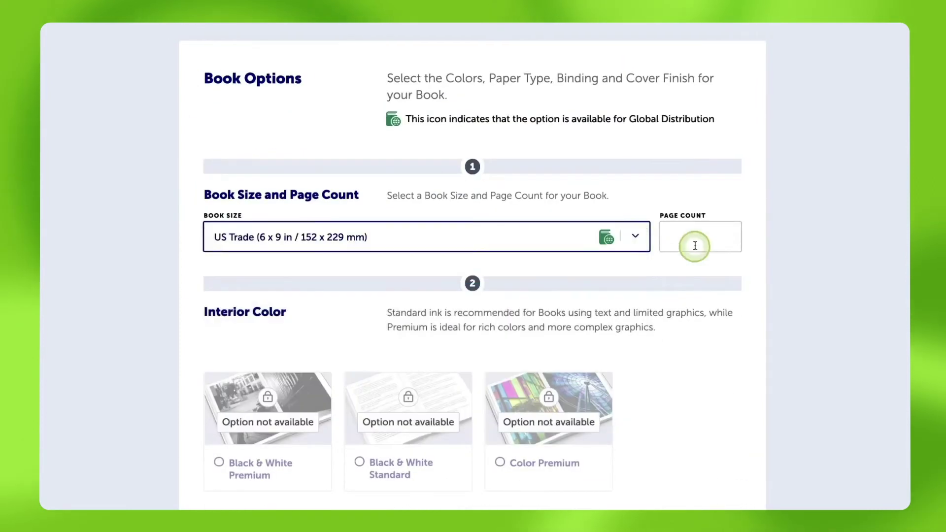
{"action": "left_click", "coordinate": [682, 244]}
{"action": "type", "text": "100"}
Step: Choose Black & White Standard, 60# White paper, Paperback and Matte finish, giving USD 3.25
{"action": "scroll", "coordinate": [380, 249], "scroll_direction": "down", "scroll_amount": 4}
{"action": "left_click", "coordinate": [380, 249]}
{"action": "scroll", "coordinate": [651, 293], "scroll_direction": "down", "scroll_amount": 9}
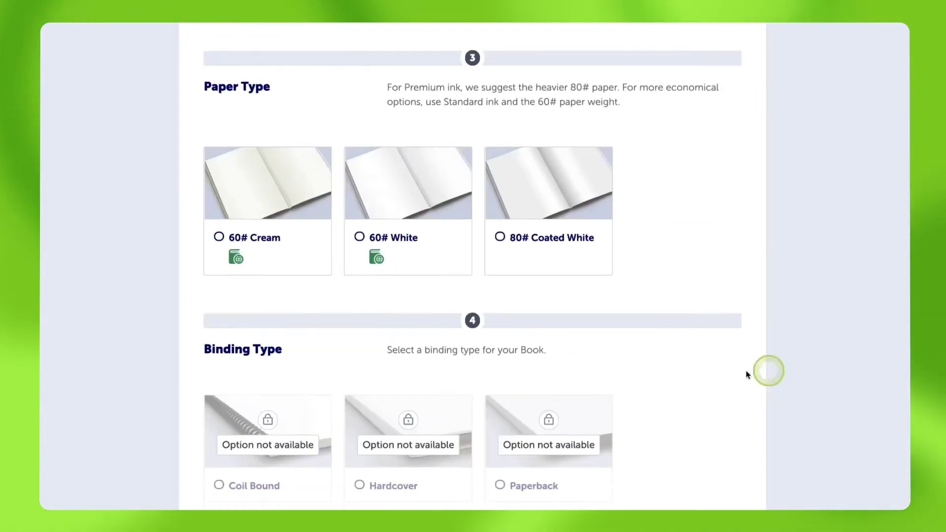
{"action": "left_click", "coordinate": [408, 216]}
{"action": "scroll", "coordinate": [651, 294], "scroll_direction": "down", "scroll_amount": 6}
{"action": "left_click", "coordinate": [534, 202]}
{"action": "scroll", "coordinate": [650, 293], "scroll_direction": "down", "scroll_amount": 1}
{"action": "scroll", "coordinate": [423, 211], "scroll_direction": "down", "scroll_amount": 6}
{"action": "left_click", "coordinate": [423, 211]}
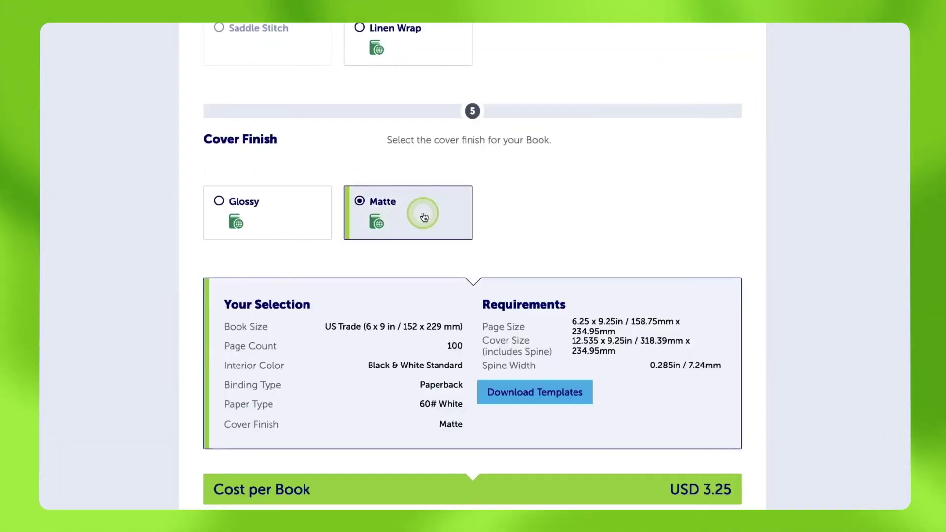
{"action": "scroll", "coordinate": [422, 211], "scroll_direction": "down", "scroll_amount": 5}
{"action": "scroll", "coordinate": [473, 266], "scroll_direction": "down", "scroll_amount": 5}
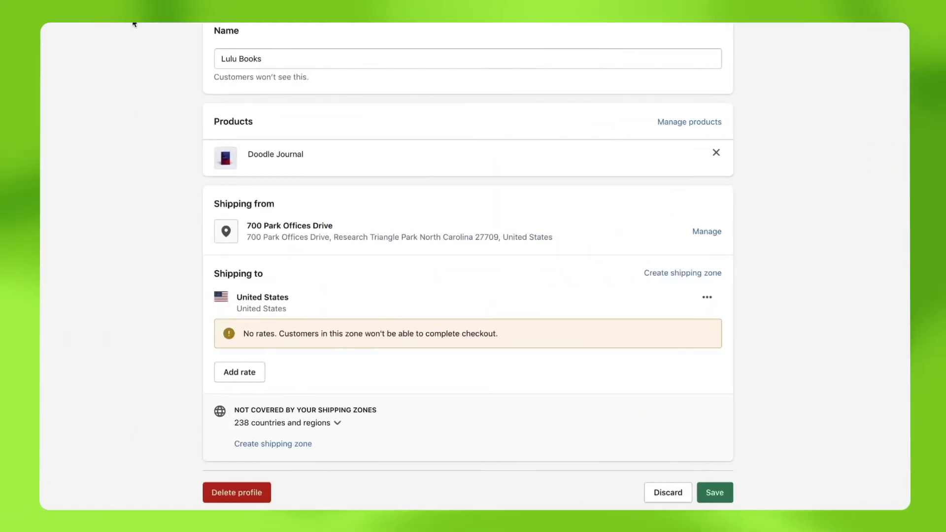
Step: Add a custom flat rate named Mail to the United States zone
{"action": "left_click", "coordinate": [684, 274]}
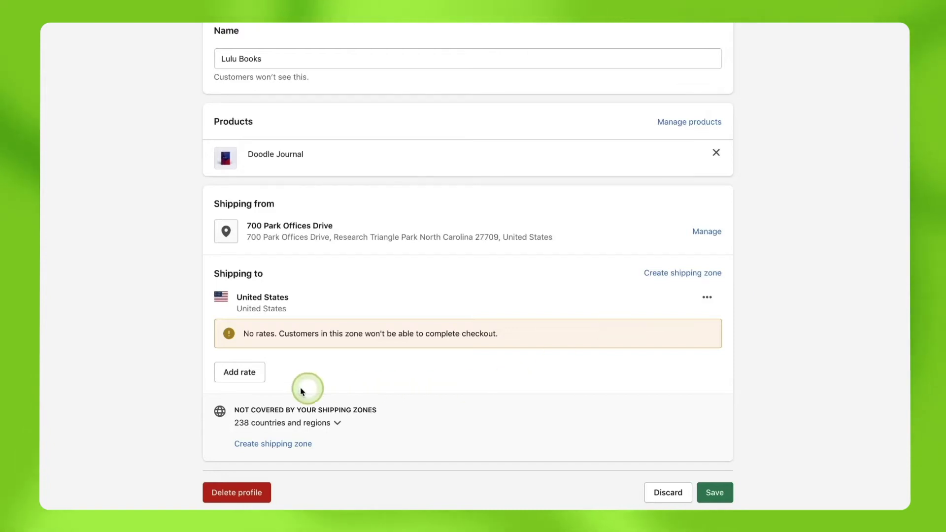
{"action": "left_click", "coordinate": [240, 372]}
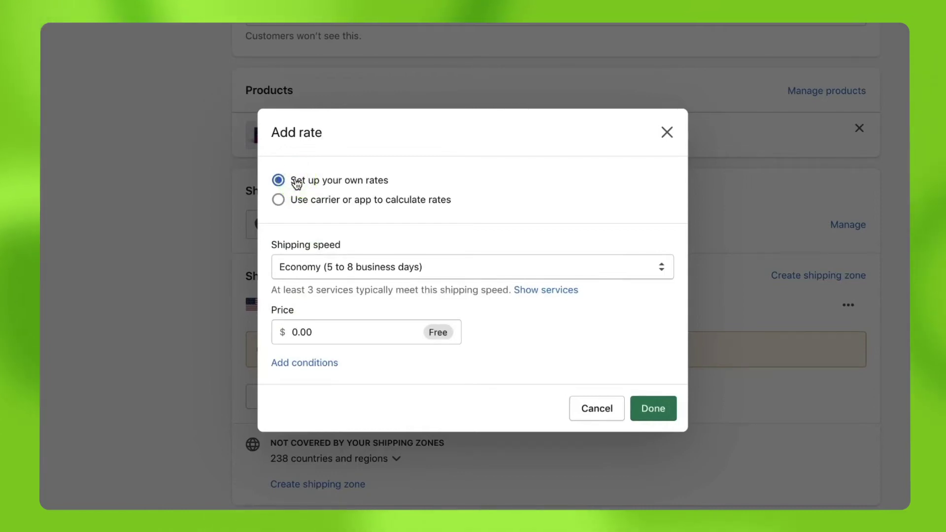
{"action": "left_click", "coordinate": [490, 267]}
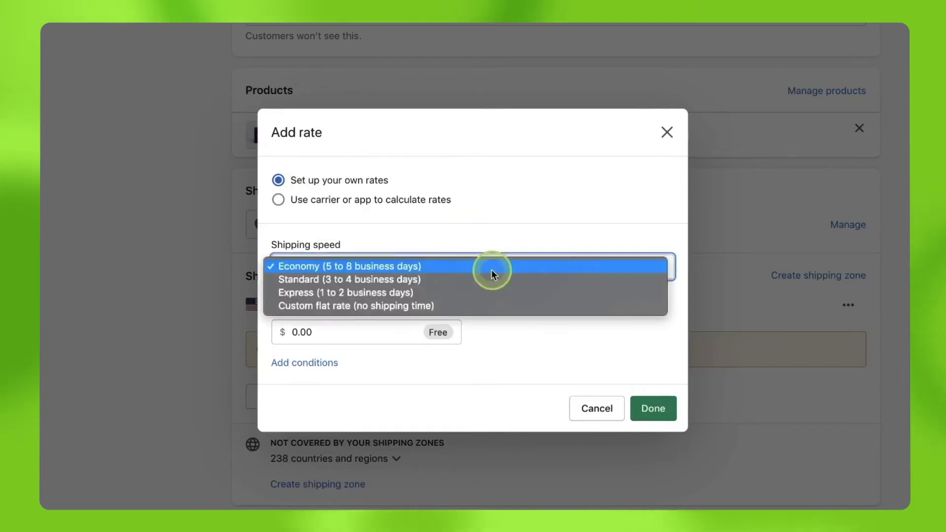
{"action": "left_click", "coordinate": [479, 305]}
{"action": "left_click", "coordinate": [408, 321]}
{"action": "type", "text": "M"}
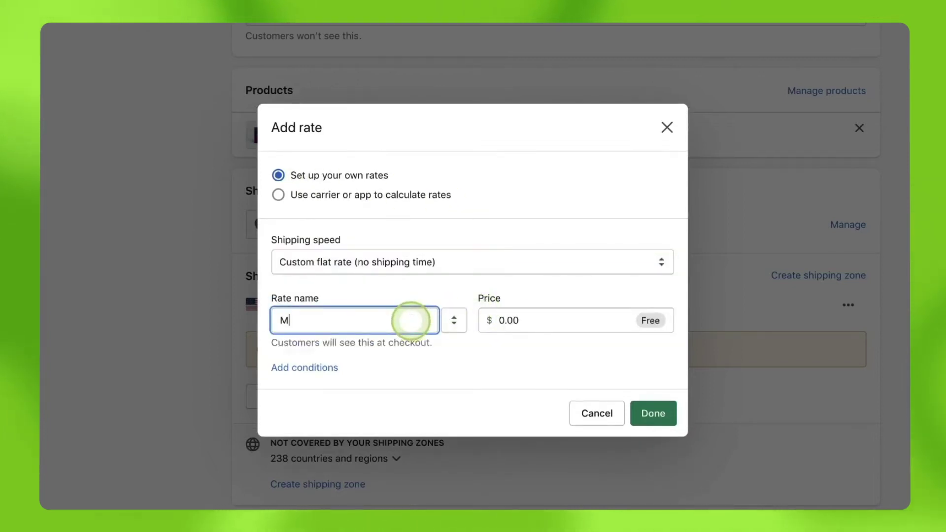
{"action": "type", "text": "ail"}
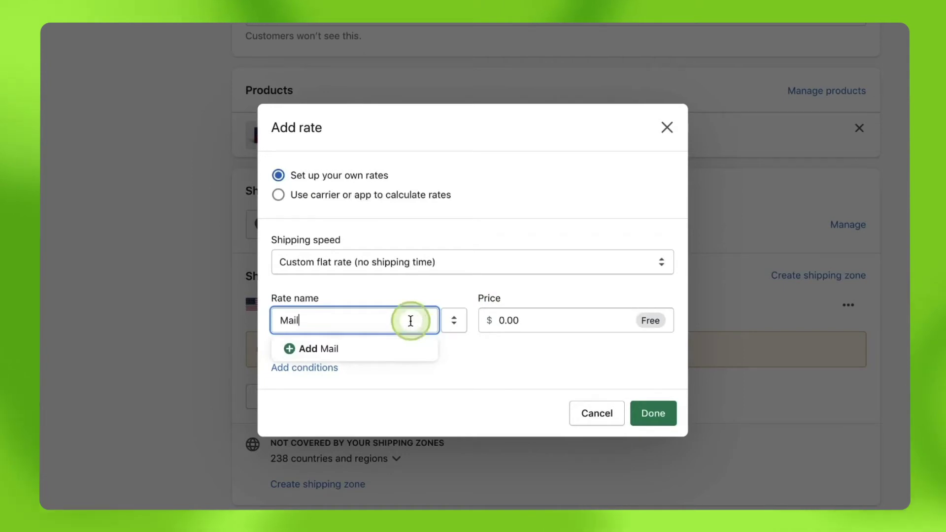
{"action": "left_click", "coordinate": [550, 302]}
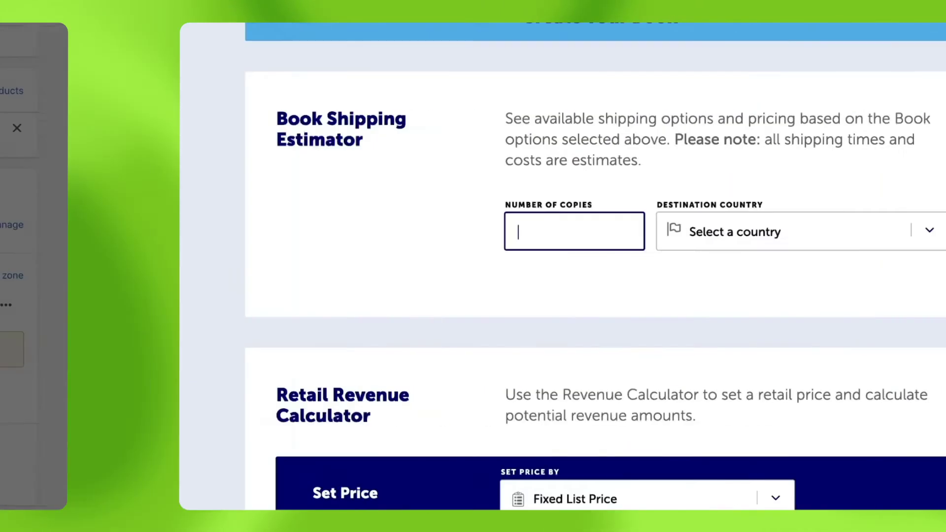
Step: Estimate shipping for 1 copy to the United States of America: Mail - Trackable USD 4.94
{"action": "type", "text": "1"}
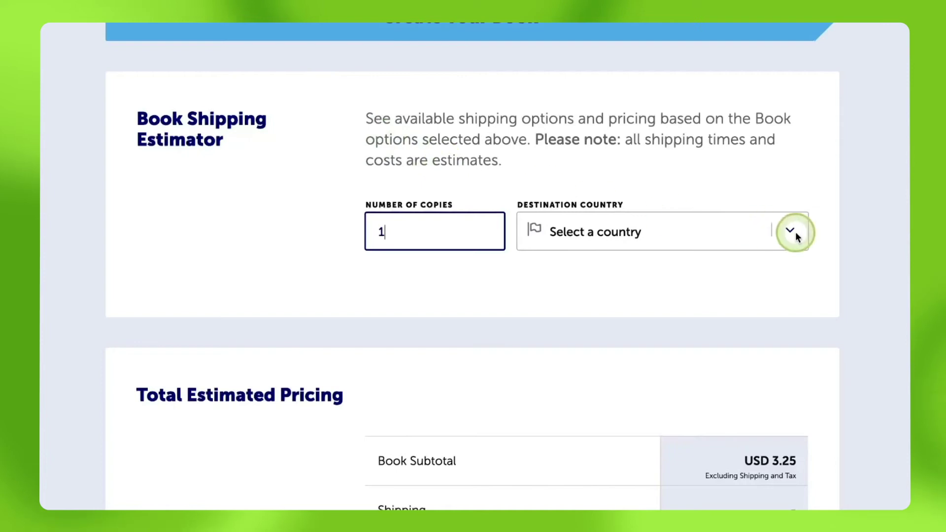
{"action": "left_click", "coordinate": [796, 232]}
{"action": "key", "text": "s"}
{"action": "scroll", "coordinate": [773, 317], "scroll_direction": "down", "scroll_amount": 3}
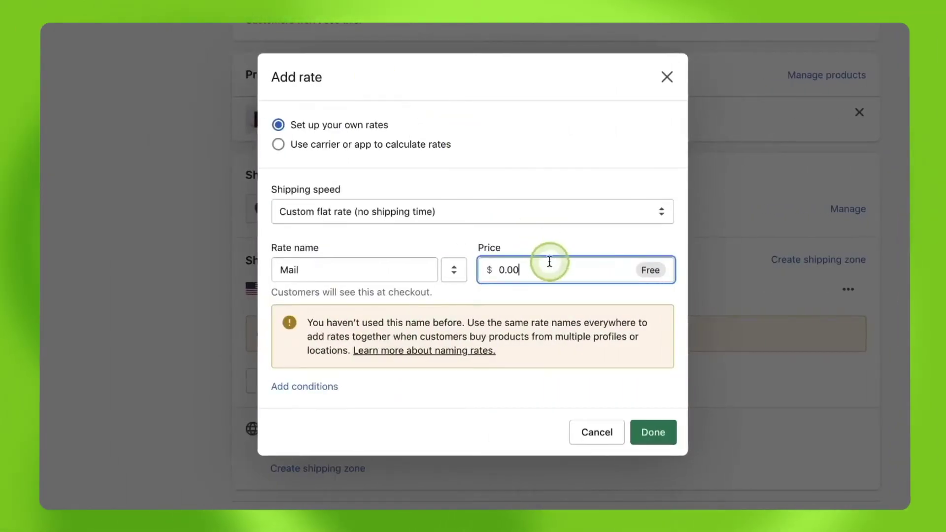
Step: Price the Mail rate at $4.94 with an item-weight condition of 0lb–1lb
{"action": "left_click_drag", "start_coordinate": [525, 270], "coordinate": [483, 268]}
{"action": "type", "text": "4.94"}
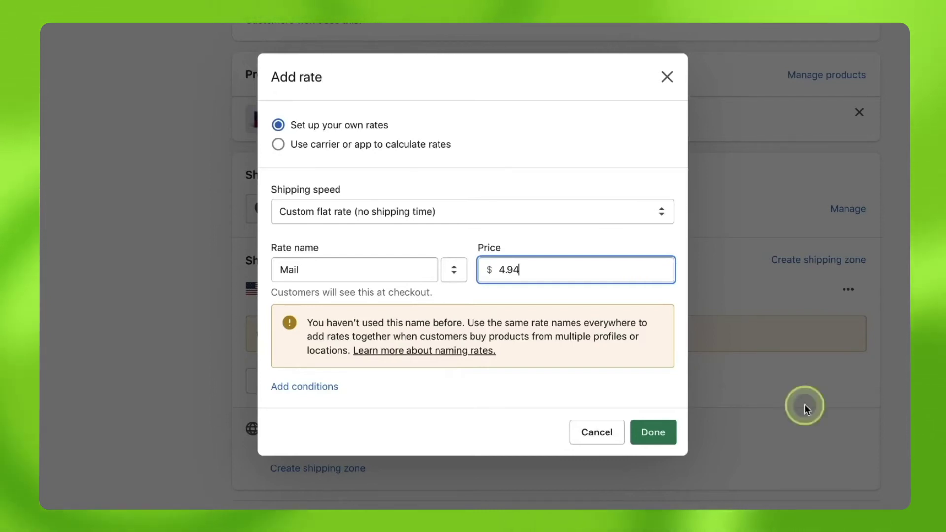
{"action": "left_click", "coordinate": [303, 385]}
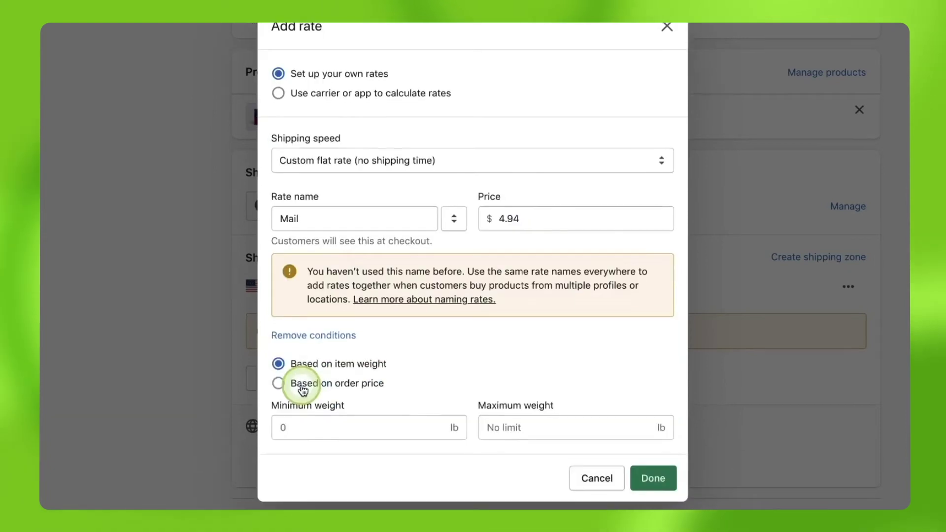
{"action": "scroll", "coordinate": [302, 374], "scroll_direction": "down", "scroll_amount": 2}
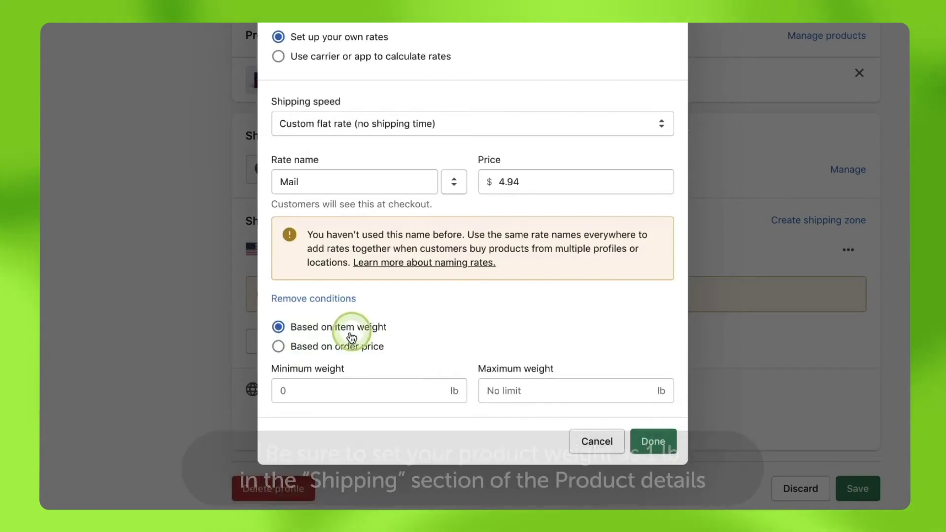
{"action": "left_click", "coordinate": [542, 390]}
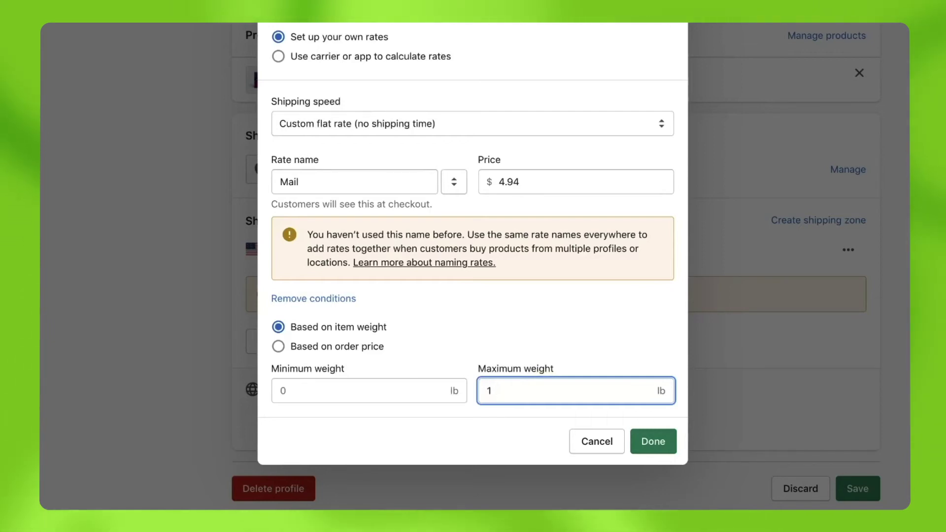
{"action": "left_click", "coordinate": [553, 390]}
{"action": "left_click", "coordinate": [649, 440]}
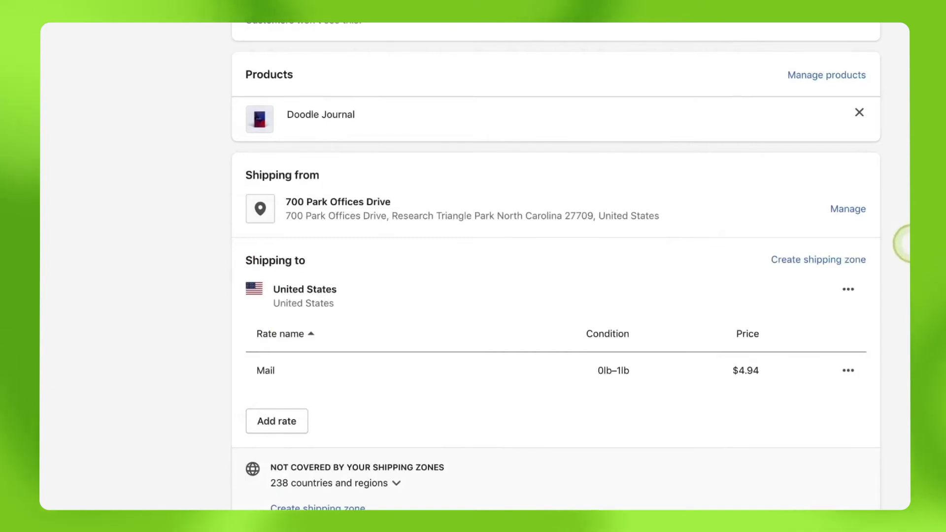
Step: Start a second custom flat rate named Mail for the United States zone
{"action": "left_click", "coordinate": [271, 423]}
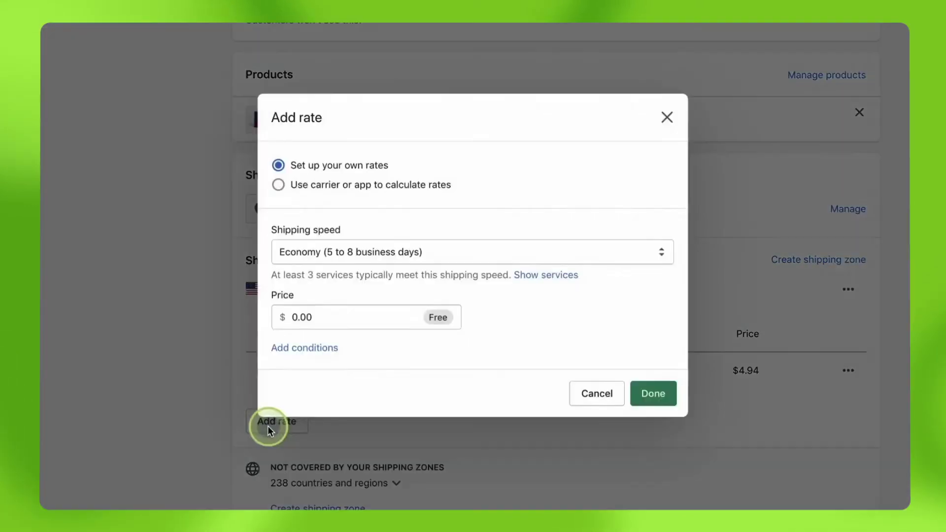
{"action": "left_click", "coordinate": [329, 253]}
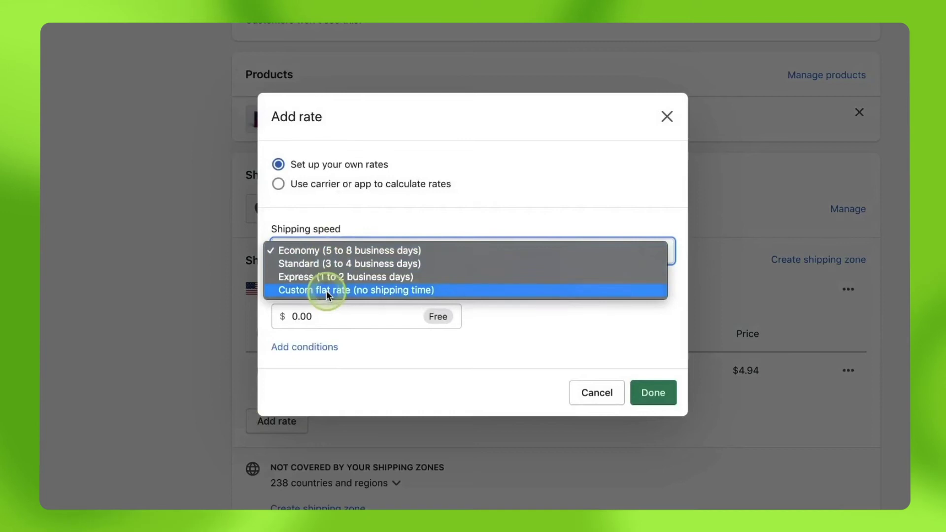
{"action": "left_click", "coordinate": [326, 291]}
{"action": "type", "text": "Mai"}
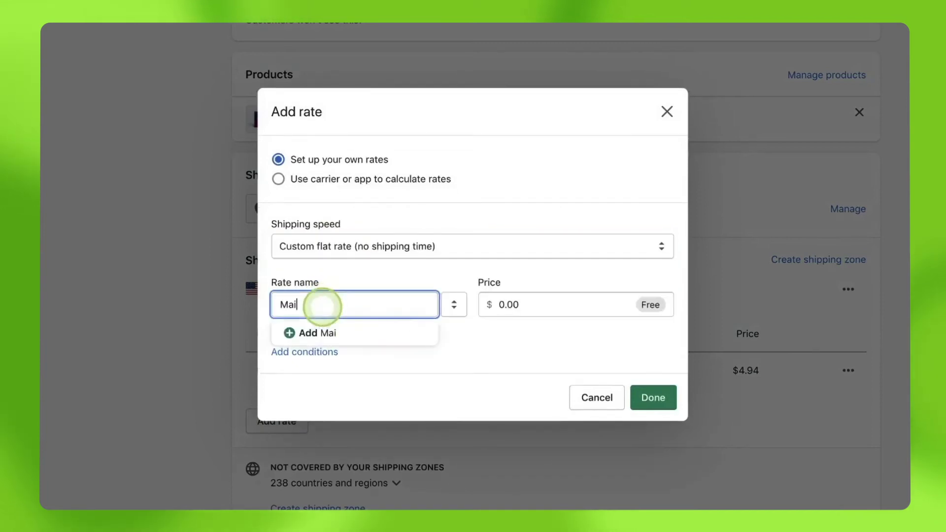
{"action": "type", "text": "l"}
{"action": "left_click", "coordinate": [577, 307]}
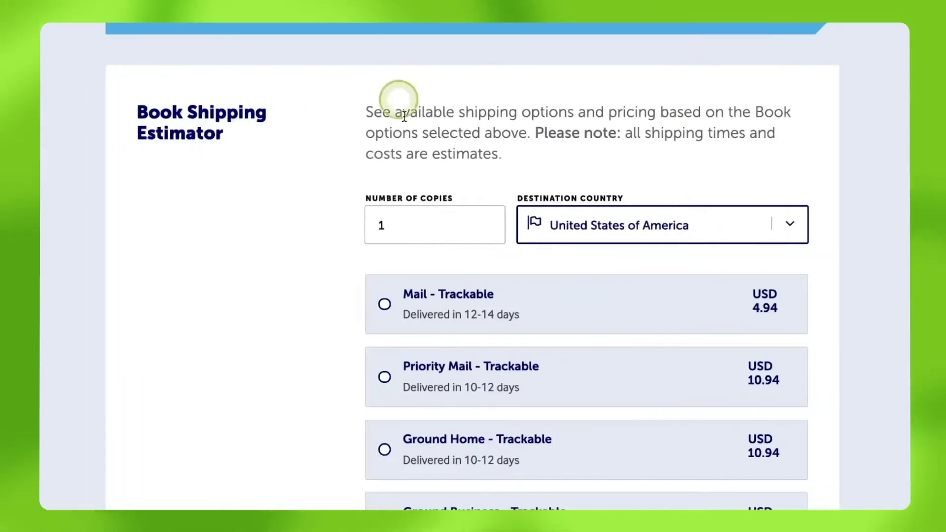
{"action": "left_click", "coordinate": [416, 217]}
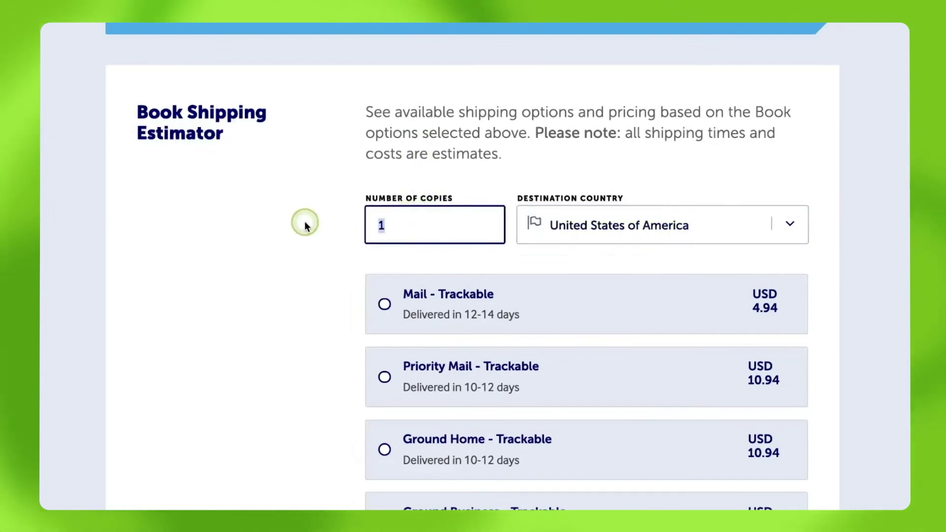
Step: Get the 5-copy Mail - Trackable quote and set the second Mail rate to $7.94
{"action": "key", "text": "BackSpace"}
{"action": "type", "text": "5"}
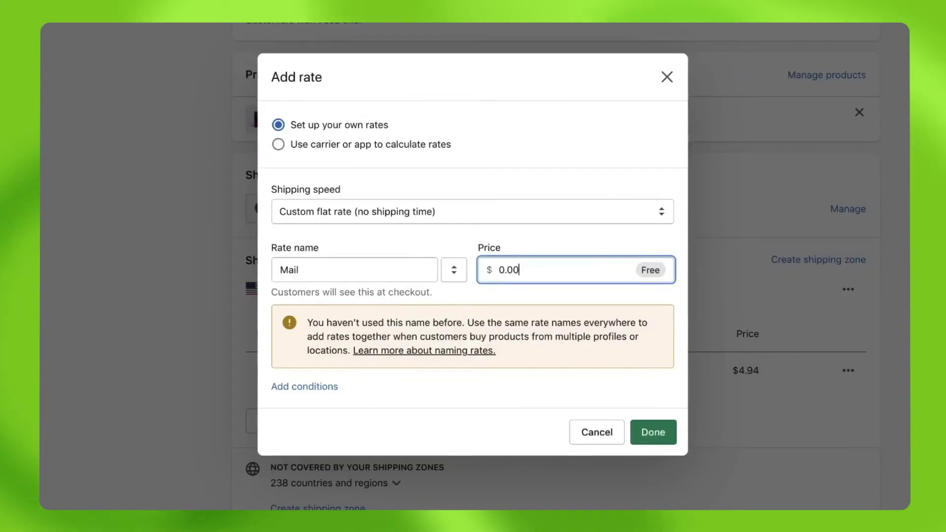
{"action": "left_click_drag", "start_coordinate": [545, 266], "coordinate": [458, 269]}
{"action": "type", "text": "7.94"}
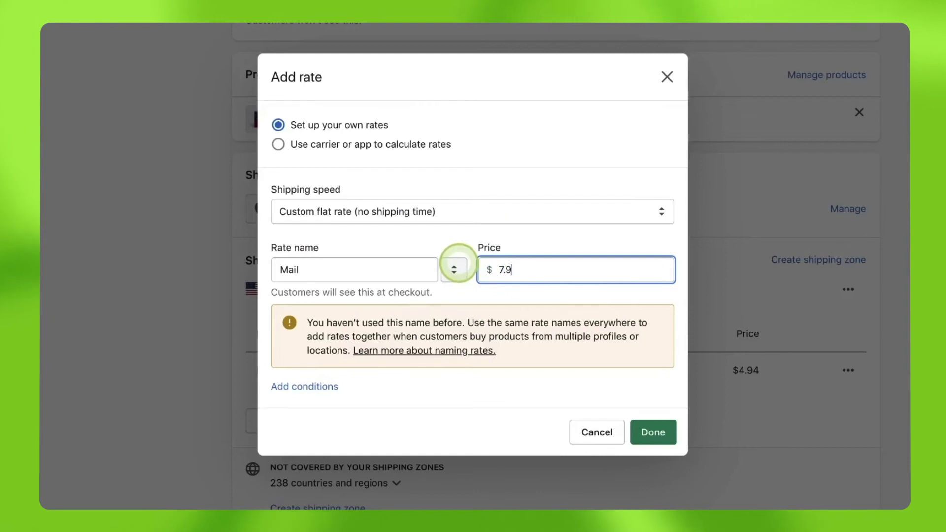
Step: Limit the new $7.94 Mail rate to a 2–5 lb weight range and save it
{"action": "left_click", "coordinate": [323, 387]}
{"action": "left_click", "coordinate": [319, 390]}
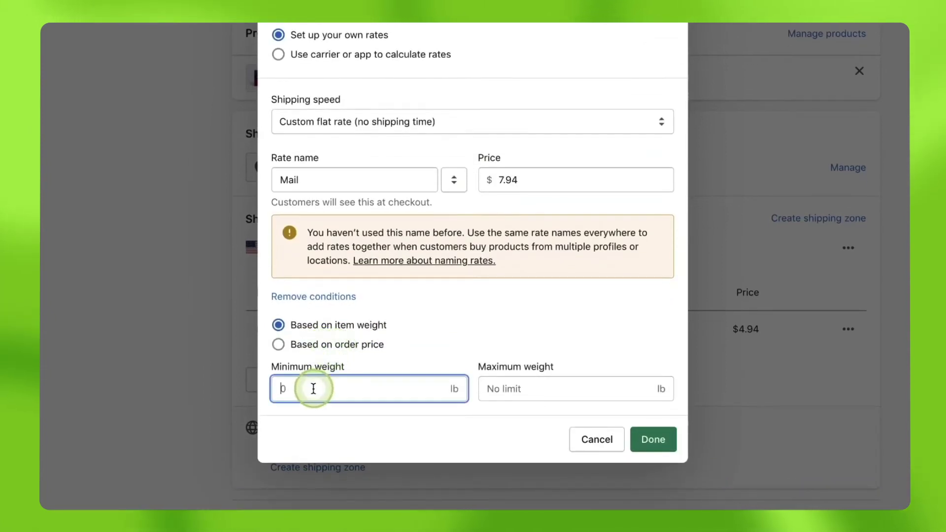
{"action": "left_click", "coordinate": [547, 394]}
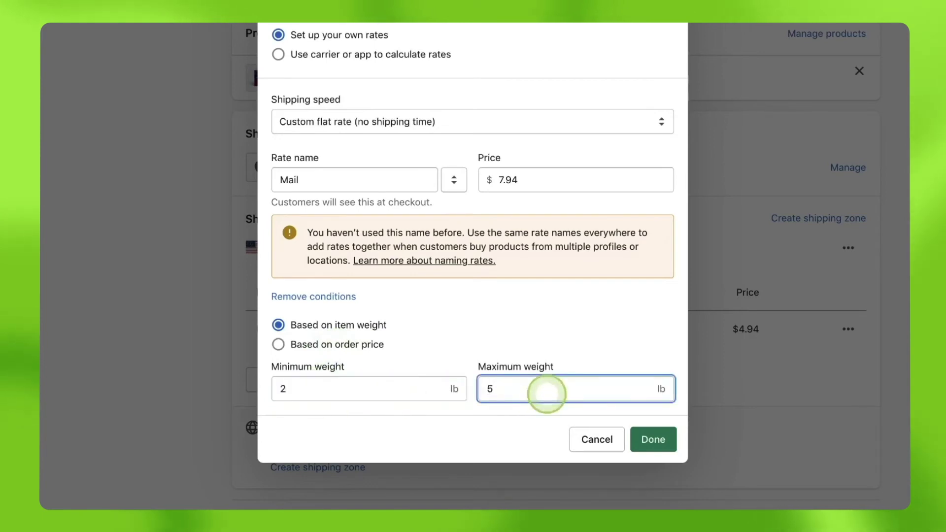
{"action": "left_click", "coordinate": [662, 440]}
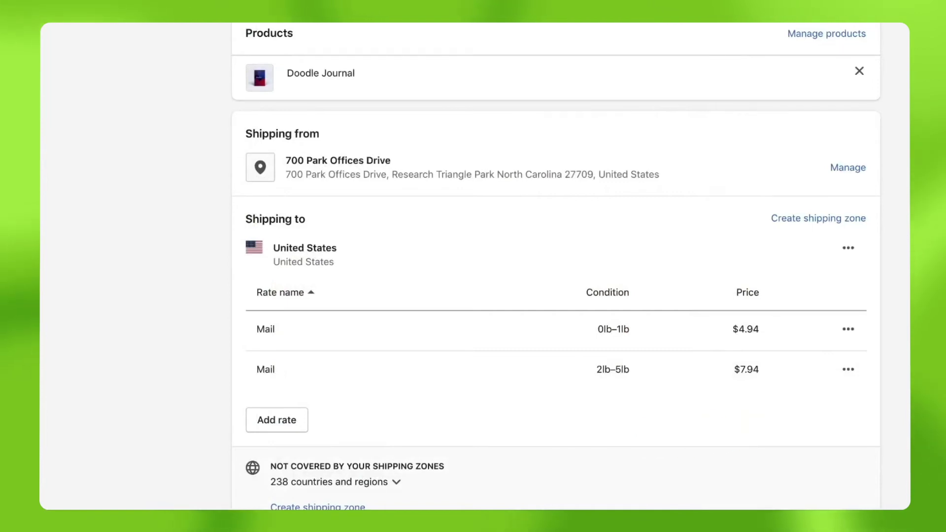
{"action": "scroll", "coordinate": [555, 269], "scroll_direction": "down", "scroll_amount": 3}
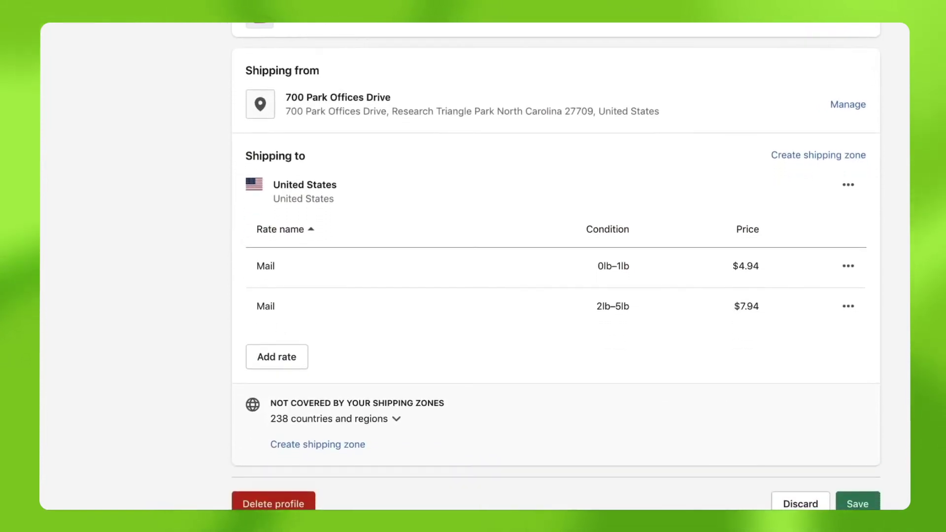
Step: Add a custom flat Mail rate of $10.94 for 6–10 lb
{"action": "left_click", "coordinate": [288, 359]}
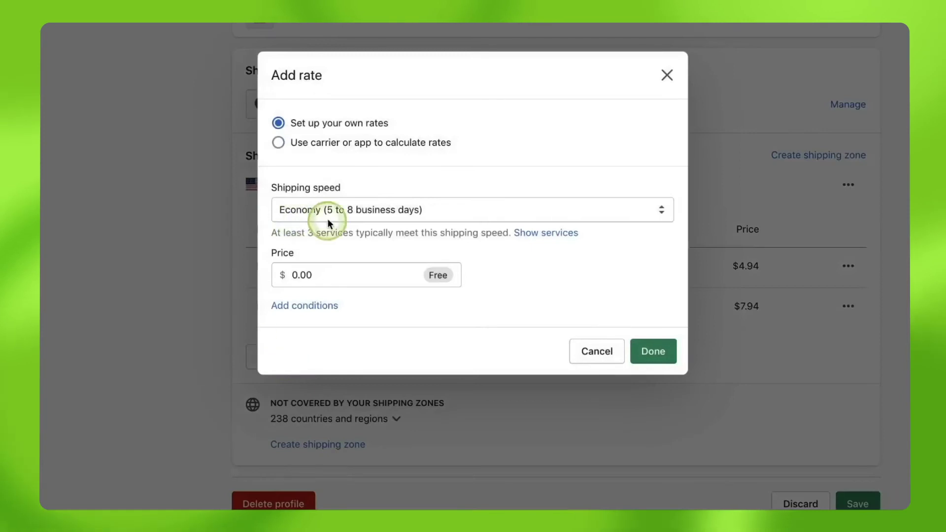
{"action": "left_click", "coordinate": [328, 218]}
{"action": "left_click", "coordinate": [325, 250]}
{"action": "left_click", "coordinate": [323, 263]}
{"action": "type", "text": "Mail"}
{"action": "key", "text": "Return"}
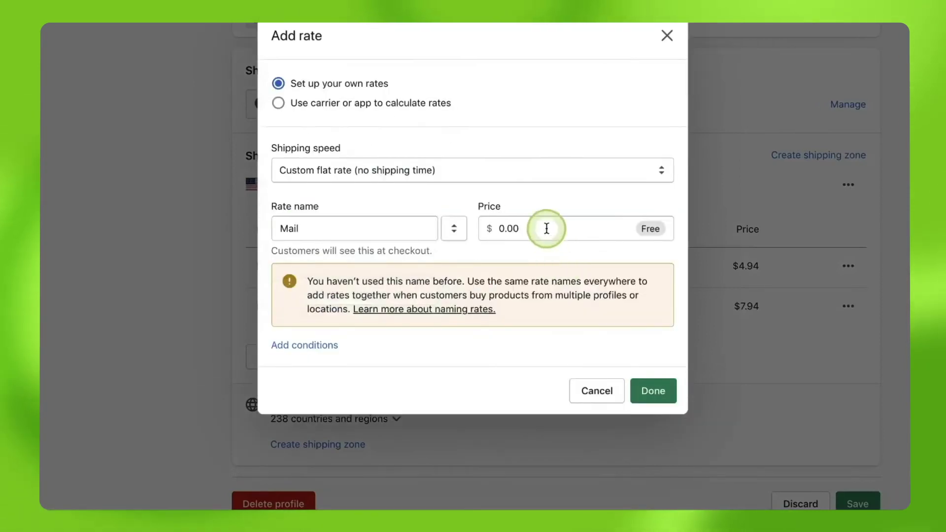
{"action": "left_click", "coordinate": [545, 228]}
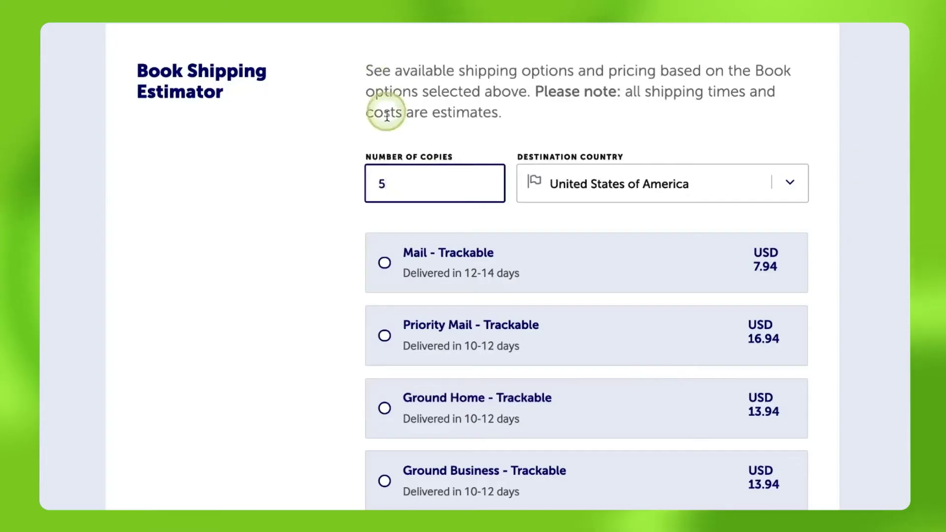
{"action": "key", "text": "BackSpace"}
{"action": "type", "text": "10"}
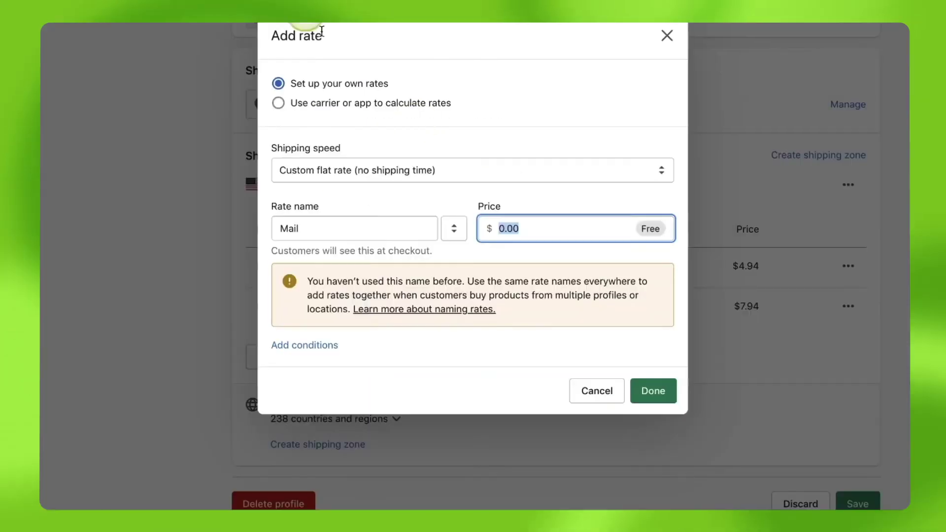
{"action": "type", "text": "10.94"}
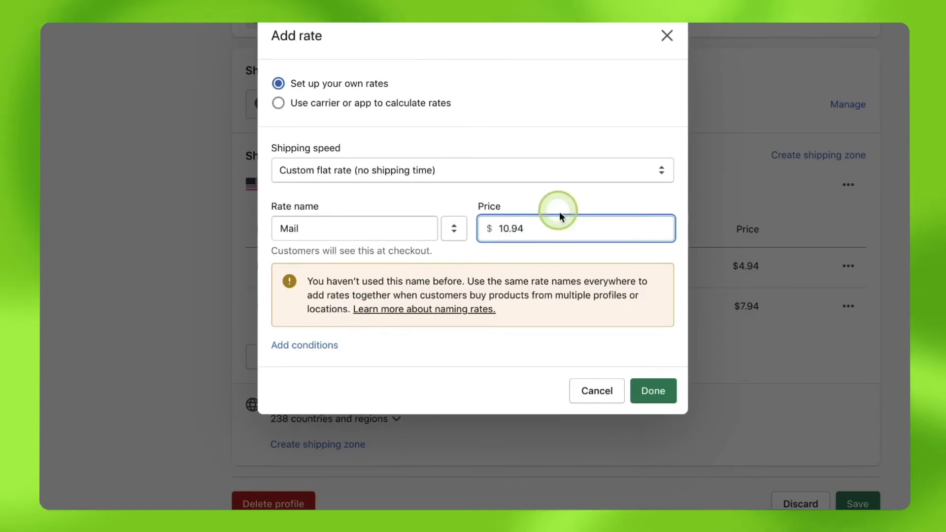
{"action": "left_click", "coordinate": [305, 345]}
{"action": "left_click", "coordinate": [320, 387]}
{"action": "type", "text": "6"}
{"action": "left_click", "coordinate": [553, 387]}
{"action": "type", "text": "10"}
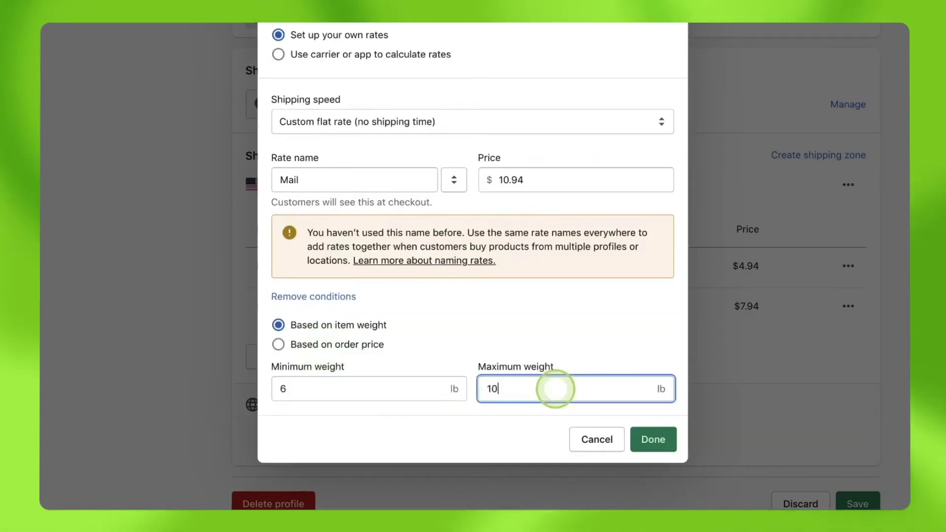
{"action": "left_click", "coordinate": [654, 439]}
Step: Add another custom flat Mail rate of $16.94 for 11–20 lb
{"action": "left_click", "coordinate": [281, 401]}
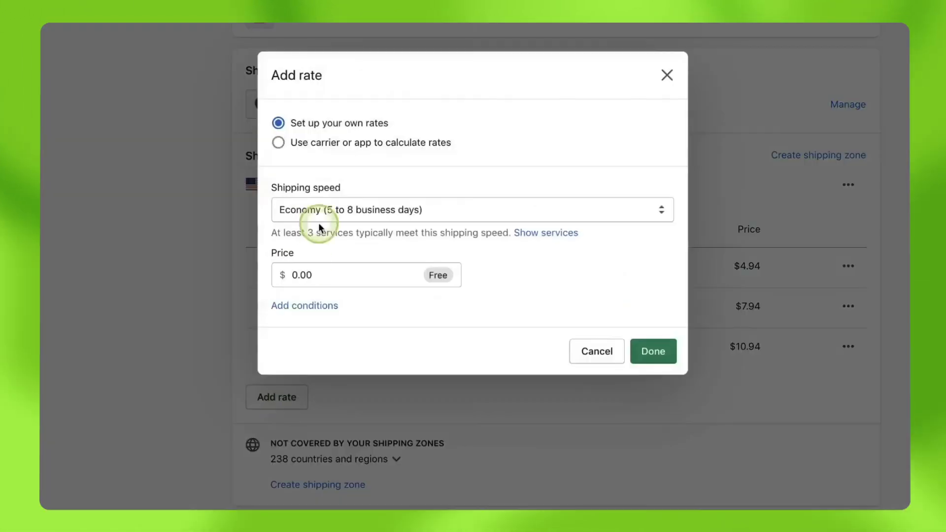
{"action": "left_click", "coordinate": [316, 205]}
{"action": "left_click", "coordinate": [316, 249]}
{"action": "left_click", "coordinate": [317, 267]}
{"action": "type", "text": "Mail"}
{"action": "left_click", "coordinate": [316, 291]}
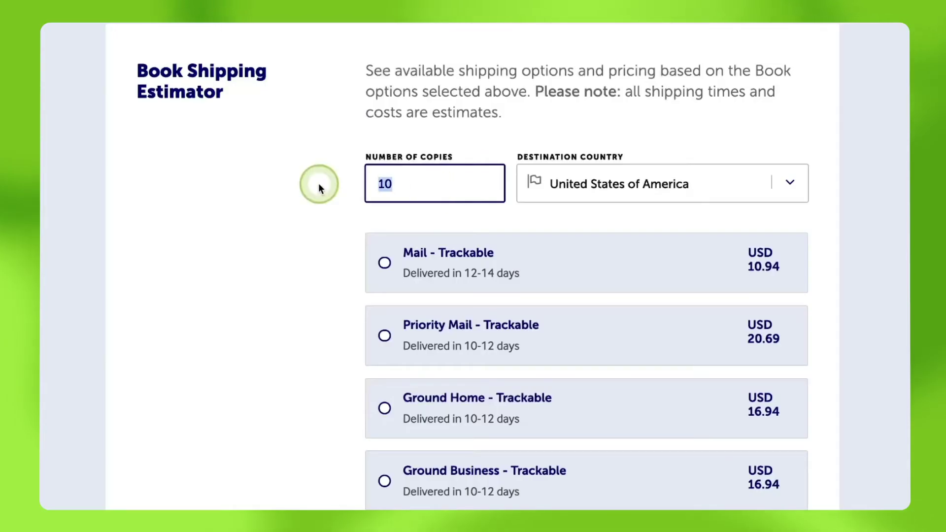
{"action": "type", "text": "20"}
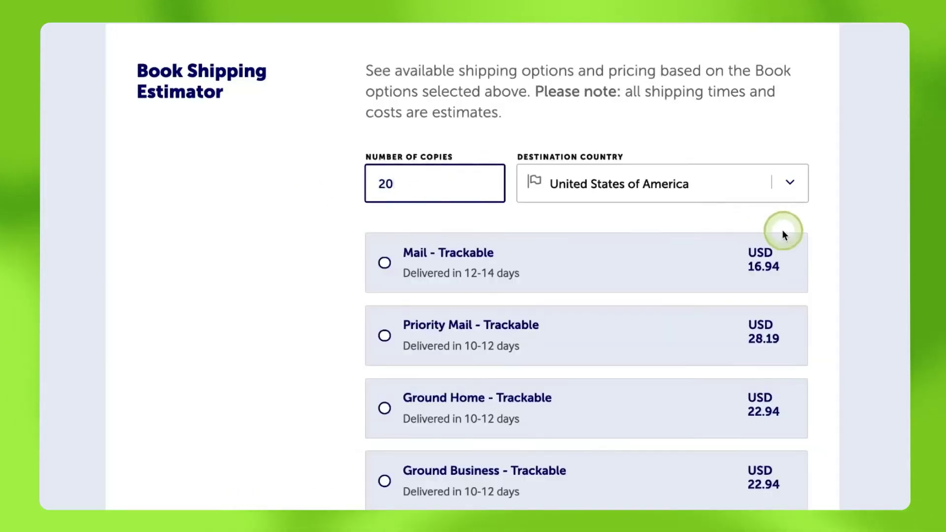
{"action": "left_click", "coordinate": [455, 231]}
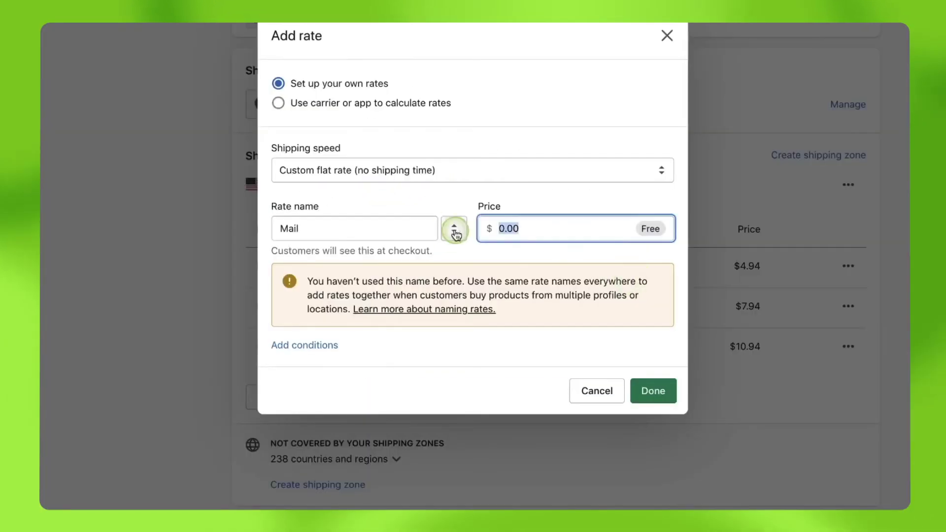
{"action": "type", "text": "16.94"}
{"action": "left_click", "coordinate": [315, 344]}
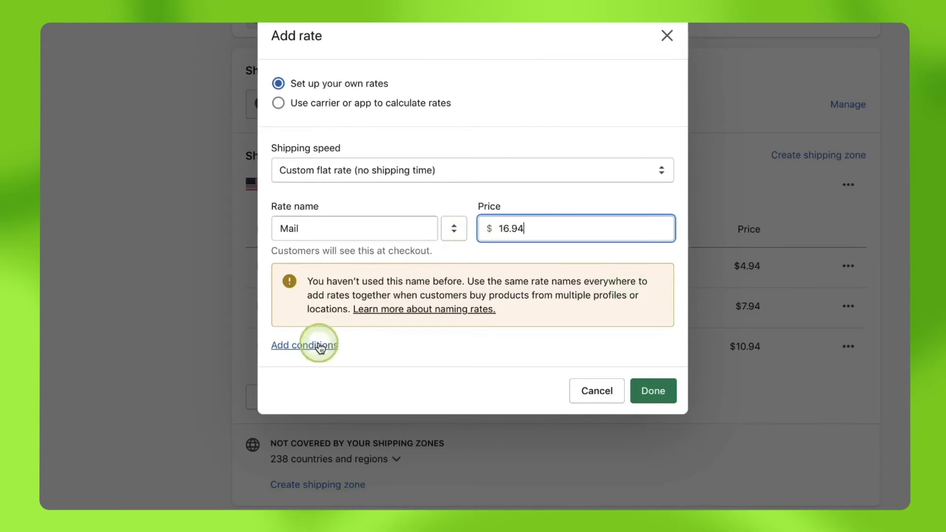
{"action": "left_click", "coordinate": [315, 386]}
{"action": "type", "text": "11"}
{"action": "left_click", "coordinate": [554, 389]}
{"action": "type", "text": "20"}
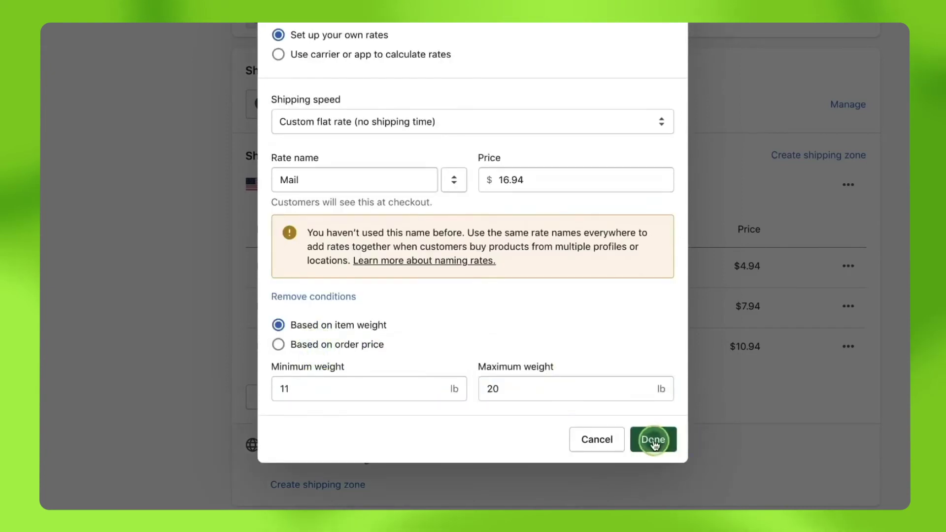
{"action": "left_click", "coordinate": [654, 440]}
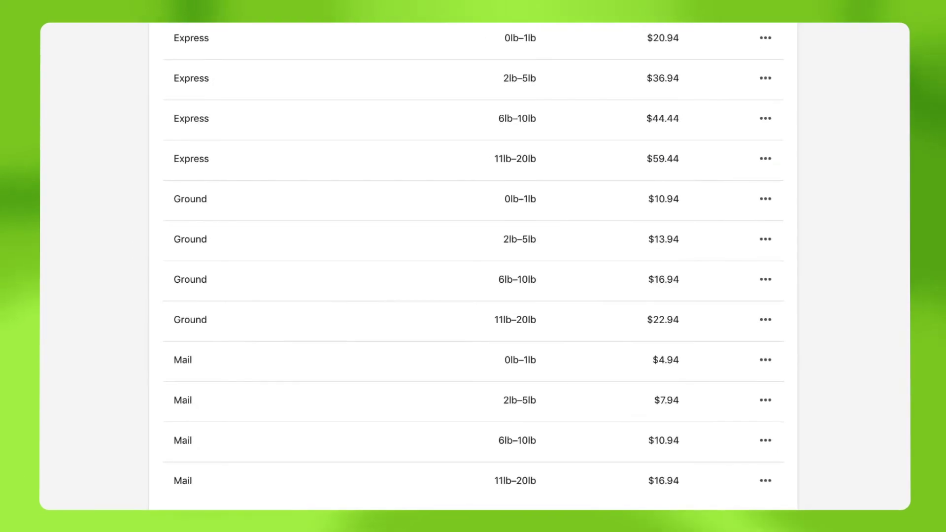
Step: Save the Lulu Books shipping profile from the bottom of the page
{"action": "scroll", "coordinate": [473, 266], "scroll_direction": "down", "scroll_amount": 5}
{"action": "left_click", "coordinate": [769, 490]}
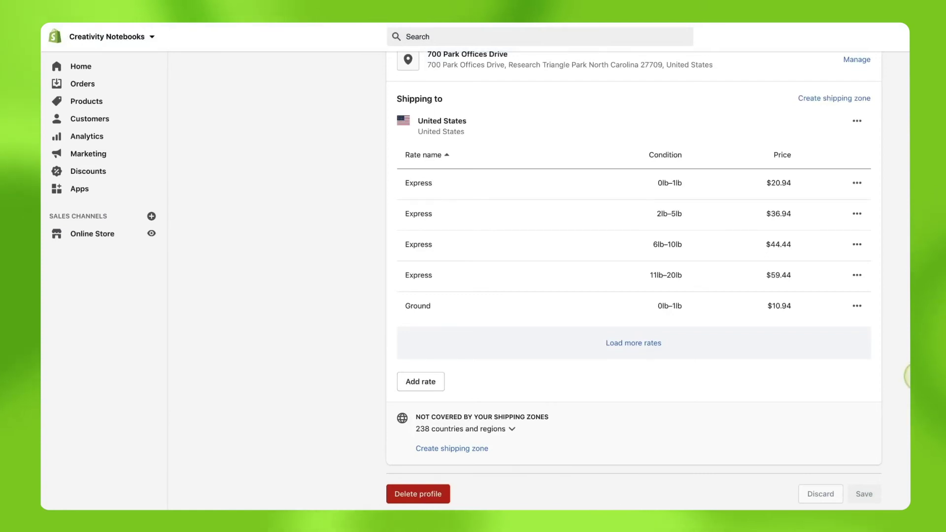
Step: Open the Lulu xPress app's settings and scroll to the shipping mappings
{"action": "left_click", "coordinate": [77, 187]}
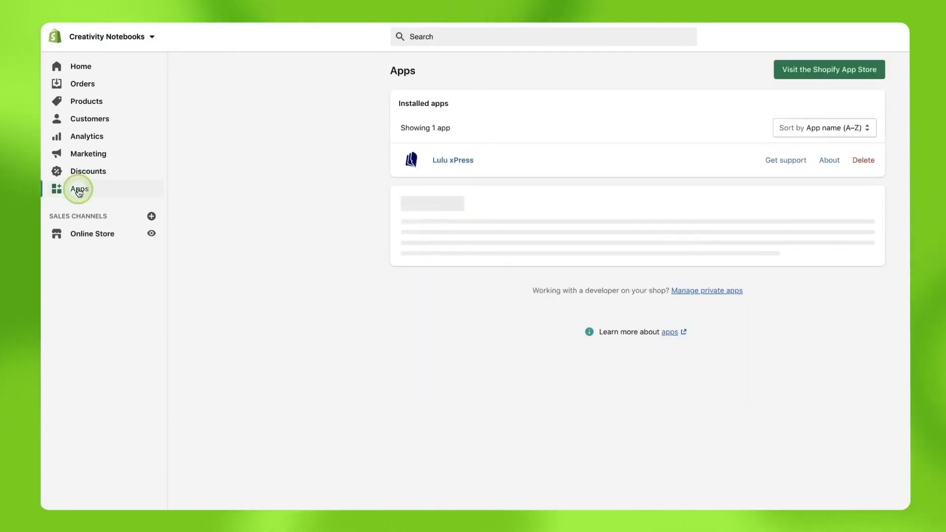
{"action": "left_click", "coordinate": [466, 162]}
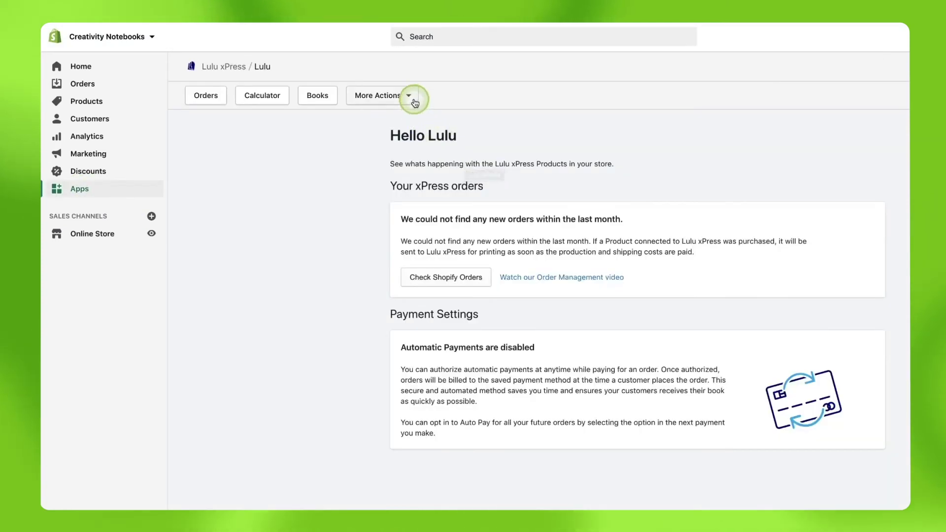
{"action": "left_click", "coordinate": [392, 141]}
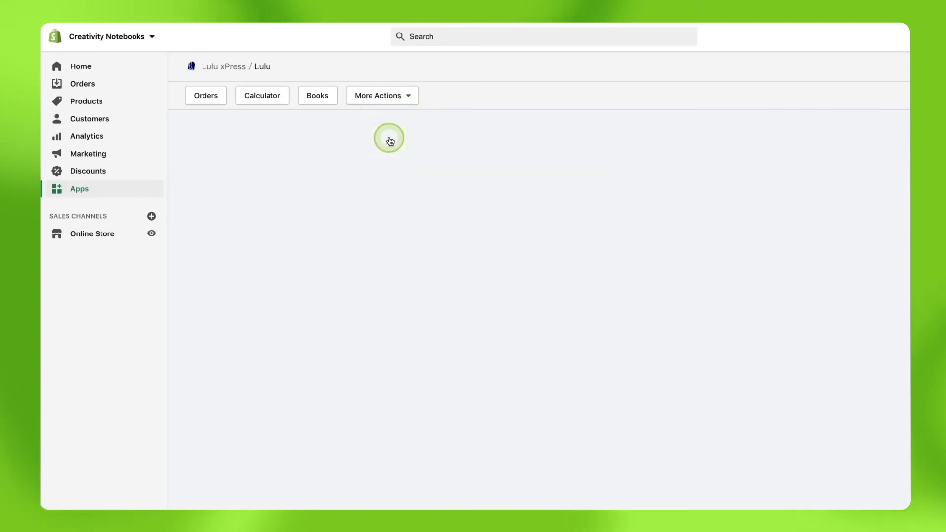
{"action": "scroll", "coordinate": [633, 309], "scroll_direction": "down", "scroll_amount": 20}
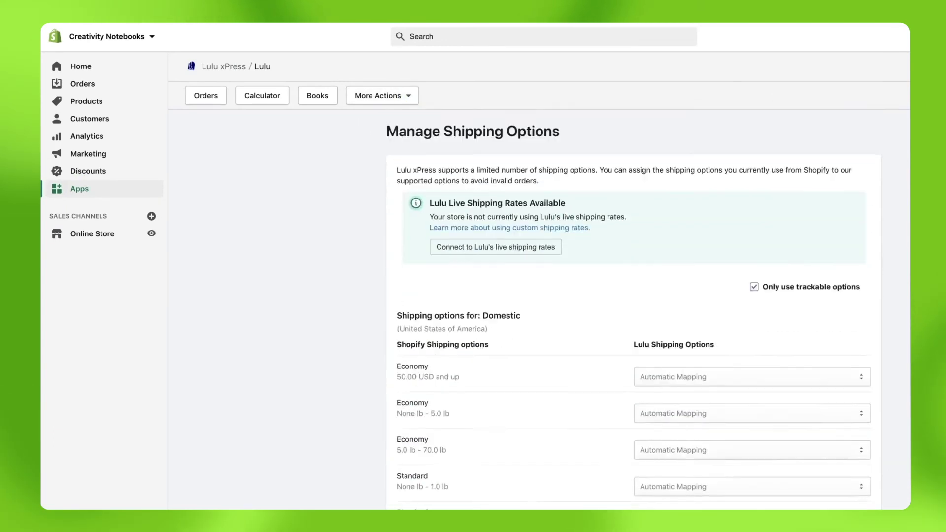
{"action": "scroll", "coordinate": [634, 309], "scroll_direction": "down", "scroll_amount": 9}
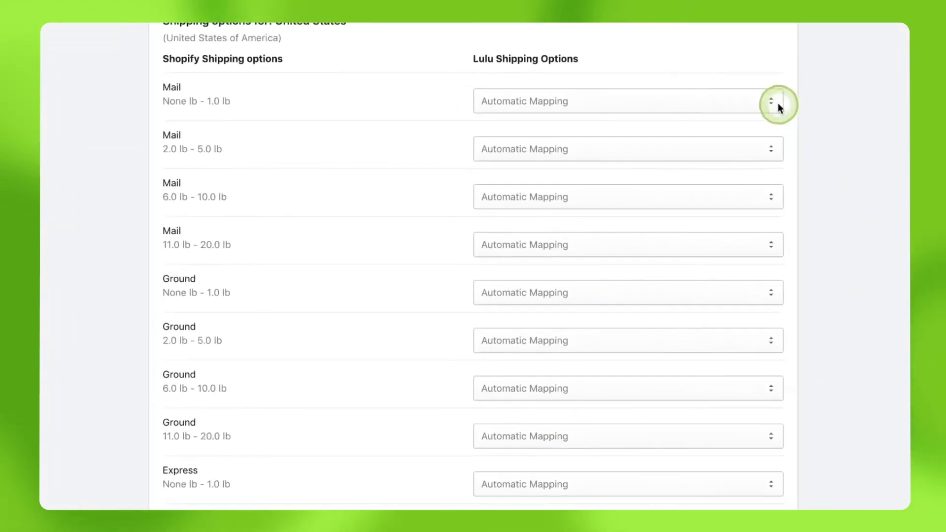
Step: Map the four US Mail tiers (up to 1, 2–5, 6–10, 11–20 lb) to Lulu Mail
{"action": "left_click", "coordinate": [778, 105]}
{"action": "left_click", "coordinate": [679, 111]}
{"action": "left_click", "coordinate": [658, 156]}
{"action": "left_click", "coordinate": [655, 161]}
{"action": "left_click", "coordinate": [628, 202]}
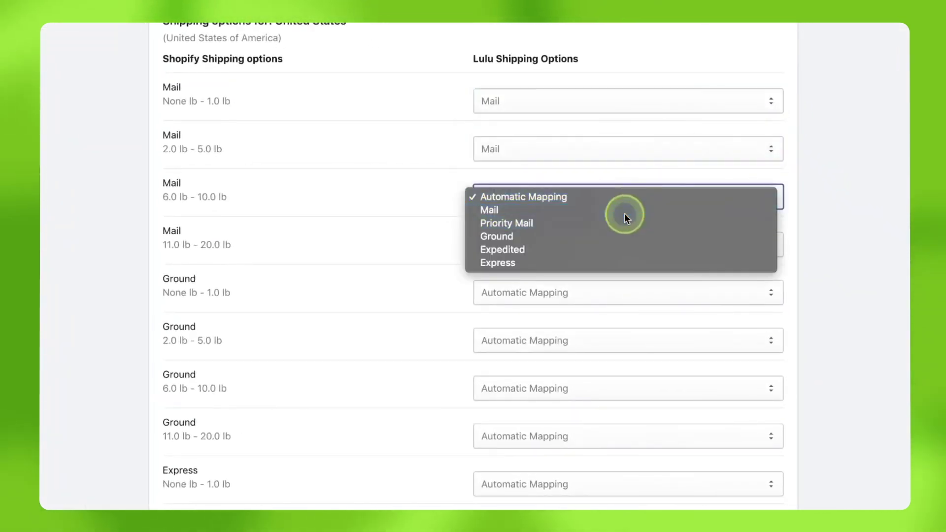
{"action": "left_click", "coordinate": [625, 214]}
{"action": "left_click", "coordinate": [581, 245]}
{"action": "left_click", "coordinate": [570, 257]}
Step: Map the four US Ground tiers (up to 1, 2–5, 6–10, 11–20 lb) to Lulu Ground
{"action": "left_click", "coordinate": [547, 292]}
{"action": "left_click", "coordinate": [541, 330]}
{"action": "left_click", "coordinate": [531, 341]}
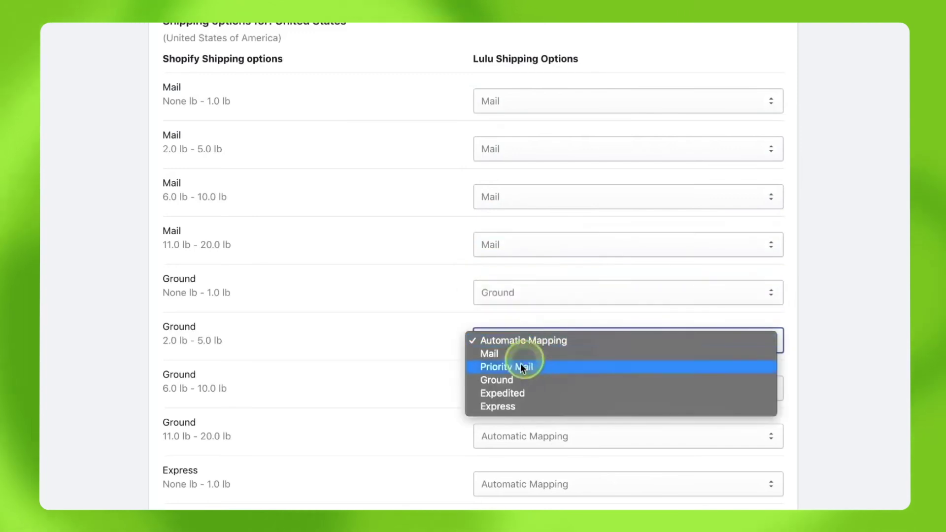
{"action": "left_click", "coordinate": [528, 380]}
{"action": "left_click", "coordinate": [525, 389]}
{"action": "left_click", "coordinate": [527, 428]}
{"action": "left_click", "coordinate": [523, 438]}
{"action": "left_click", "coordinate": [522, 476]}
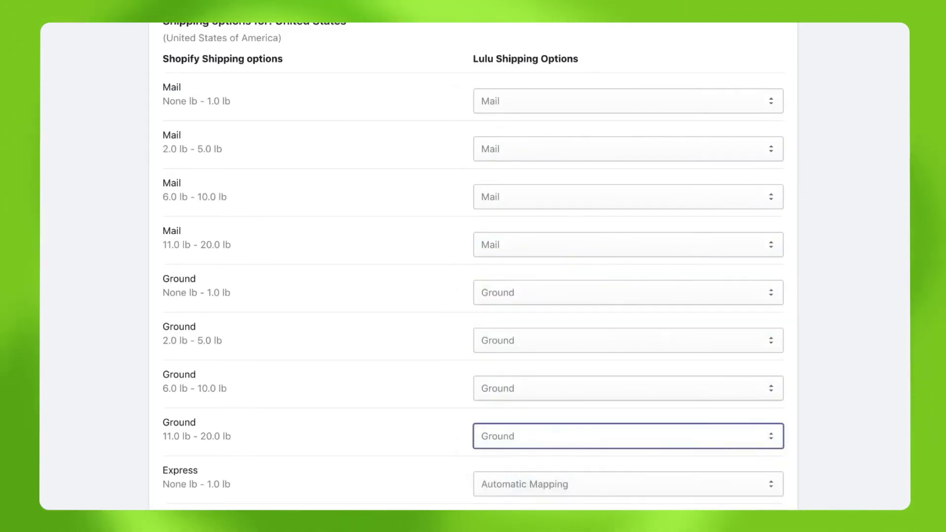
Step: Map the four US Express tiers to Lulu Express and save the mappings
{"action": "scroll", "coordinate": [522, 439], "scroll_direction": "down", "scroll_amount": 5}
{"action": "left_click", "coordinate": [548, 267]}
{"action": "left_click", "coordinate": [532, 329]}
{"action": "left_click", "coordinate": [531, 315]}
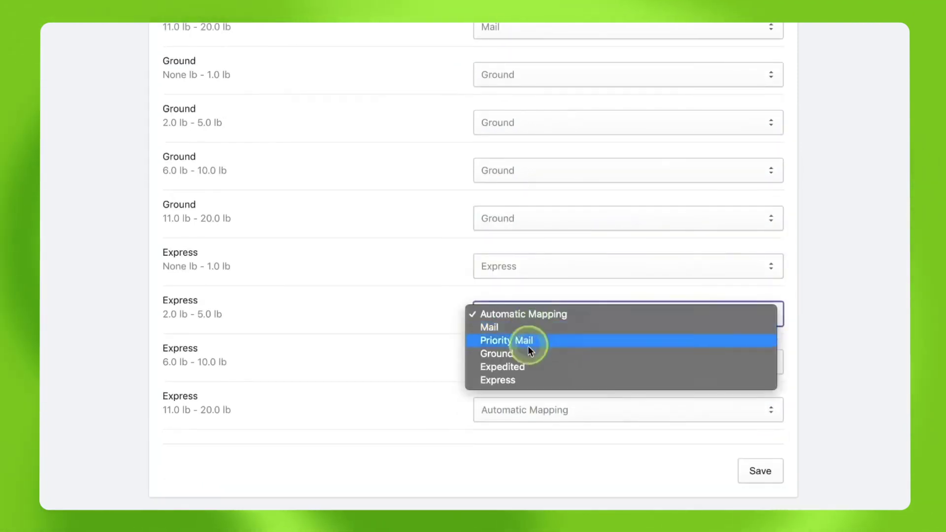
{"action": "left_click", "coordinate": [515, 380]}
{"action": "left_click", "coordinate": [517, 361]}
{"action": "left_click", "coordinate": [518, 430]}
{"action": "left_click", "coordinate": [515, 410]}
{"action": "left_click", "coordinate": [513, 474]}
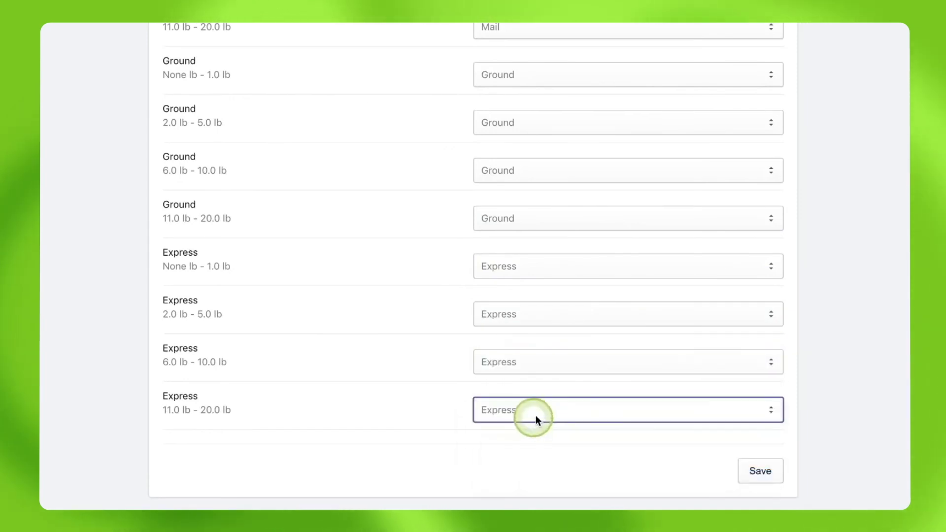
{"action": "left_click", "coordinate": [765, 473]}
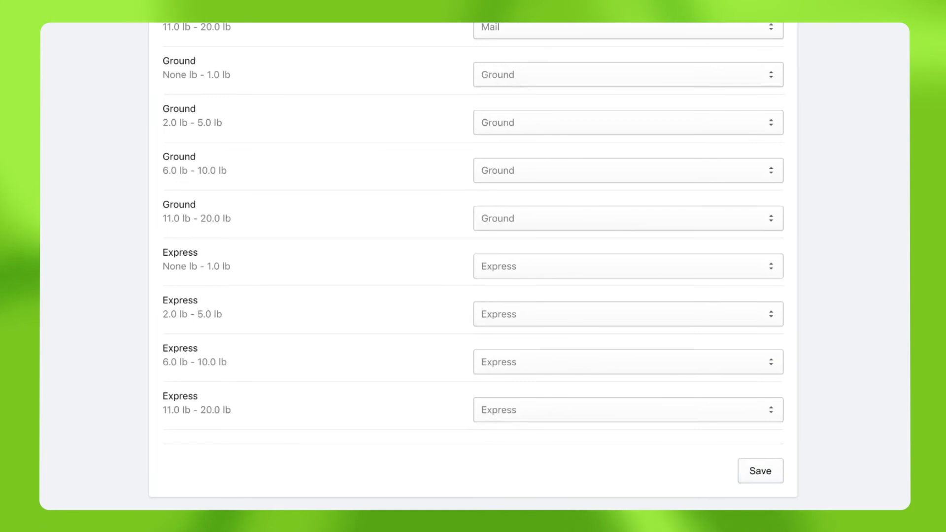
{"action": "scroll", "coordinate": [473, 267], "scroll_direction": "up", "scroll_amount": 15}
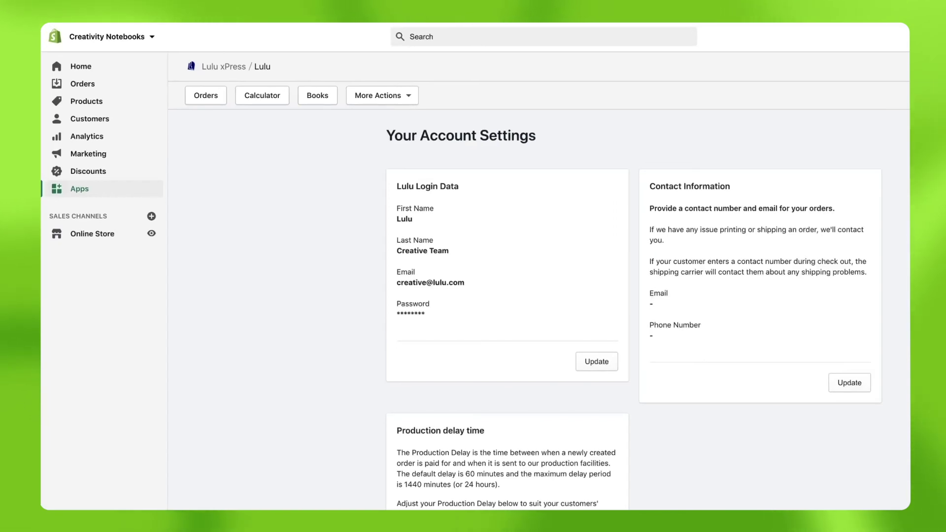
Step: Go to the store's Orders list in Shopify admin
{"action": "left_click", "coordinate": [93, 85]}
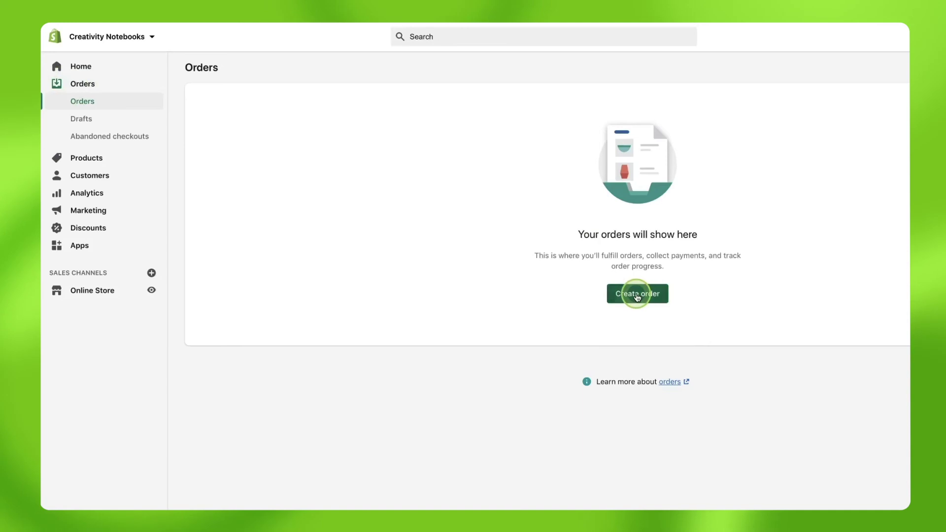
Step: Start a new order and create a new customer, entering their first name, last name and e-mail
{"action": "left_click", "coordinate": [621, 293]}
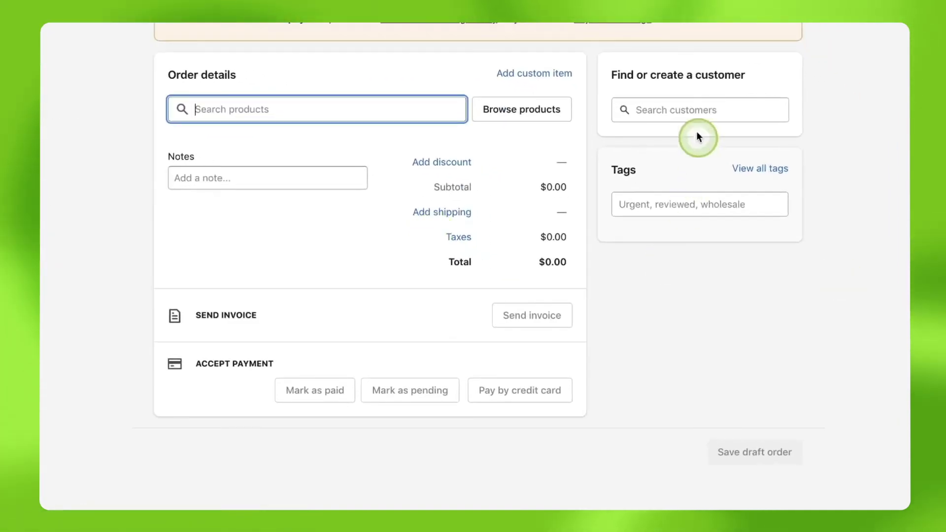
{"action": "left_click", "coordinate": [695, 108]}
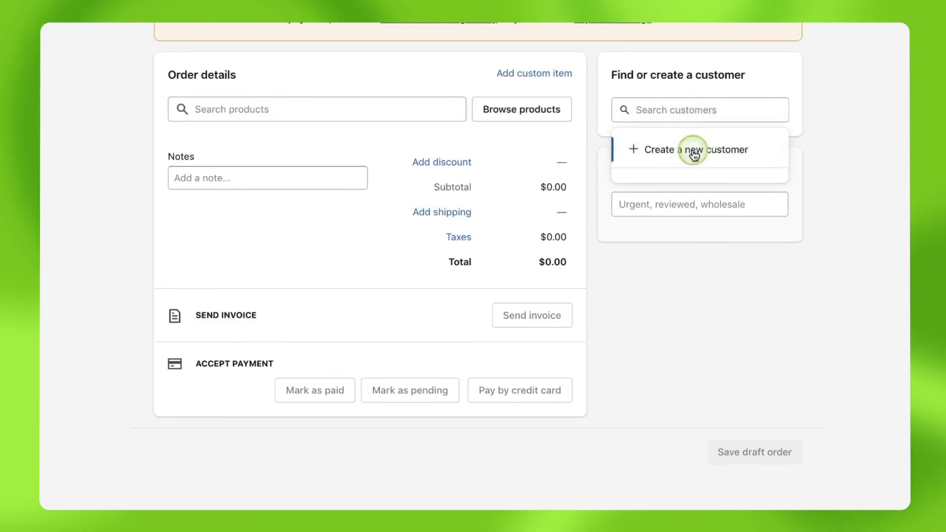
{"action": "left_click", "coordinate": [692, 150]}
{"action": "left_click", "coordinate": [371, 138]}
{"action": "type", "text": "Creative"}
{"action": "key", "text": "Tab"}
{"action": "type", "text": "Lulu"}
Step: Fill in the customer's street, city, North Carolina state and ZIP, then save the customer
{"action": "key", "text": "Tab"}
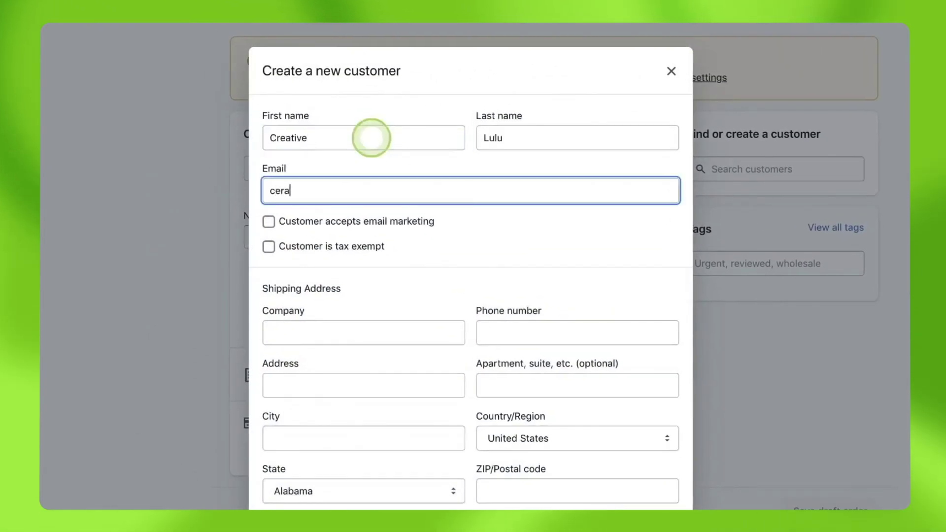
{"action": "left_click", "coordinate": [339, 390]}
{"action": "type", "text": "700 Park Offices Drive"}
{"action": "key", "text": "Tab"}
{"action": "type", "text": "Research Triangle Park"}
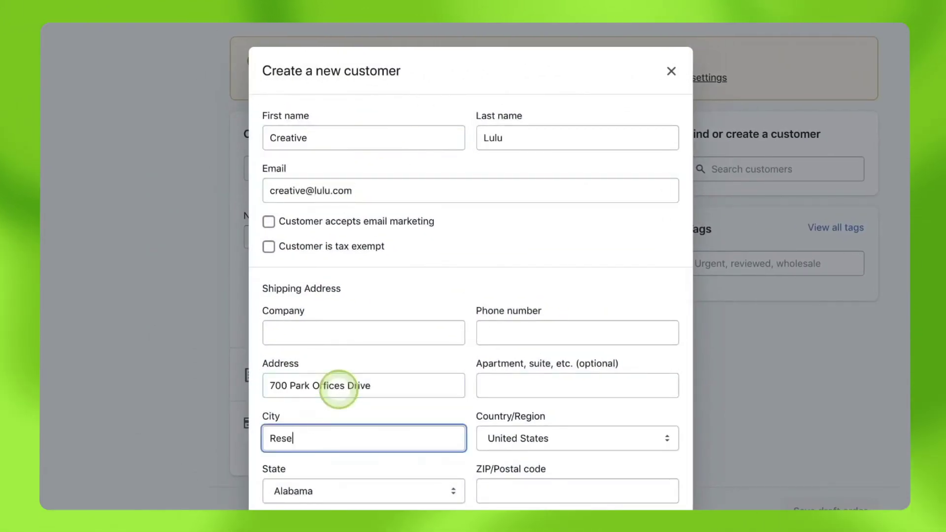
{"action": "key", "text": "Tab"}
{"action": "key", "text": "Tab"}
{"action": "key", "text": "space"}
{"action": "type", "text": "North Carolina"}
{"action": "key", "text": "Return"}
{"action": "key", "text": "Tab"}
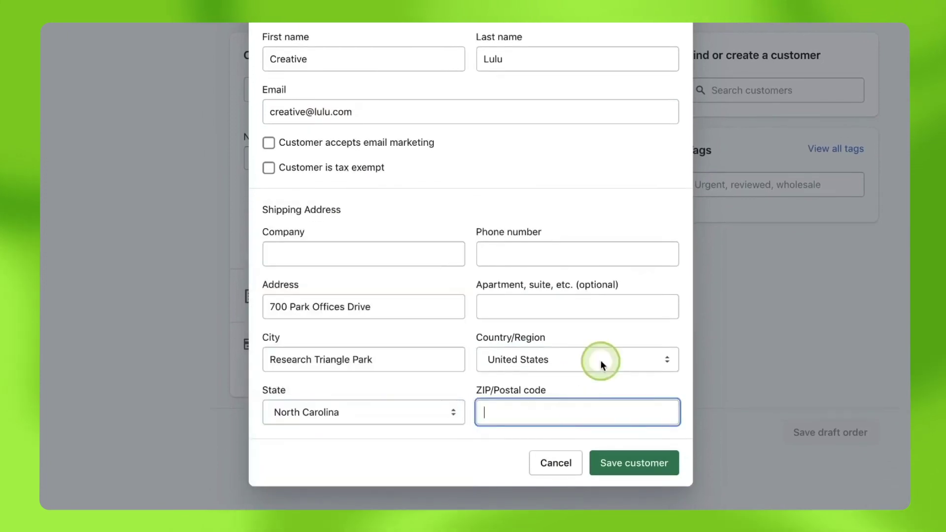
{"action": "type", "text": "27560"}
{"action": "left_click", "coordinate": [658, 465]}
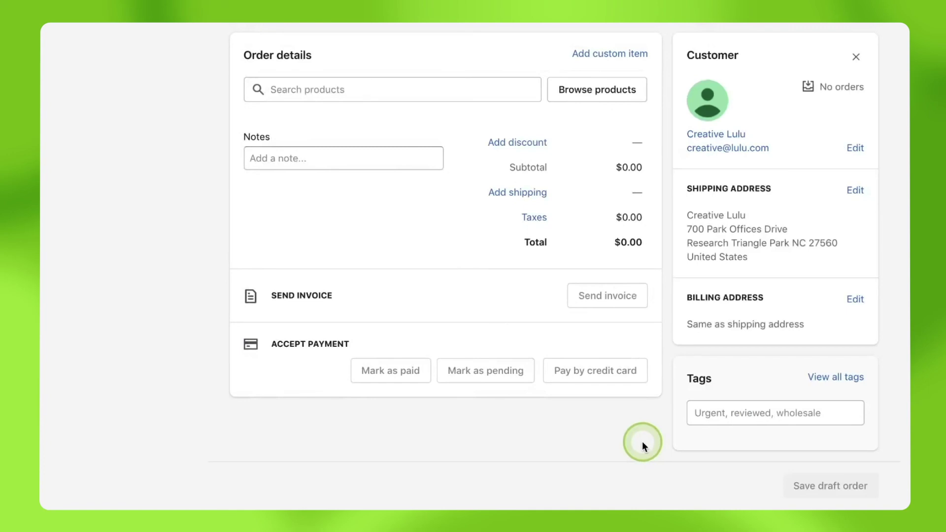
Step: Add one Doodle Journal from All products to the order
{"action": "left_click", "coordinate": [344, 86]}
{"action": "left_click", "coordinate": [627, 92]}
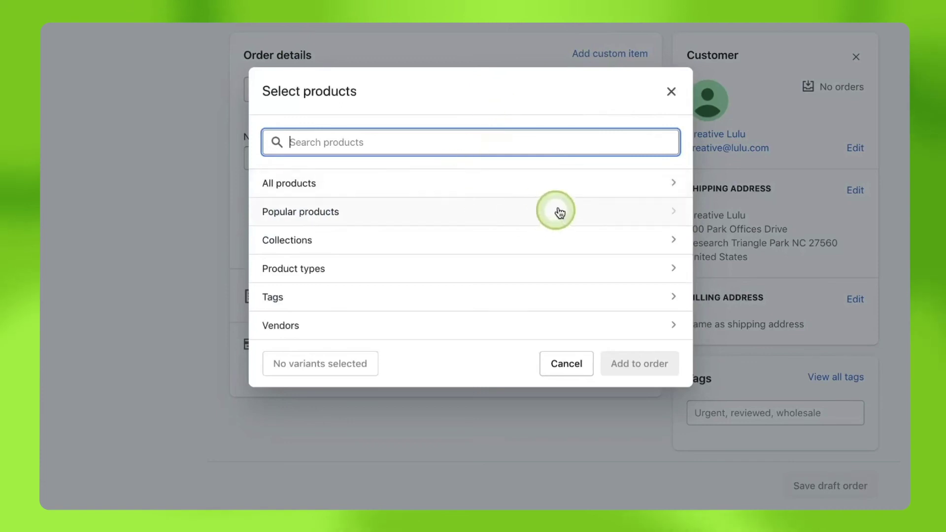
{"action": "left_click", "coordinate": [561, 184]}
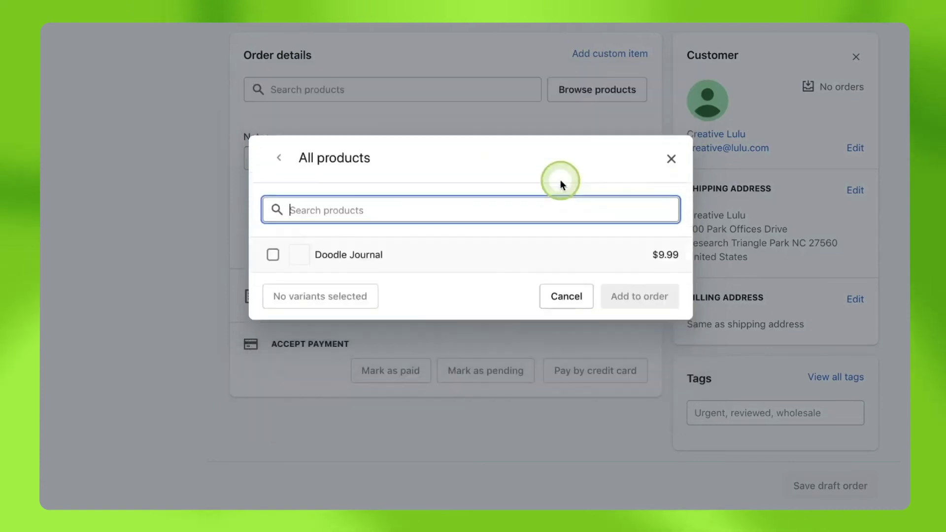
{"action": "left_click", "coordinate": [284, 260]}
{"action": "left_click", "coordinate": [644, 297]}
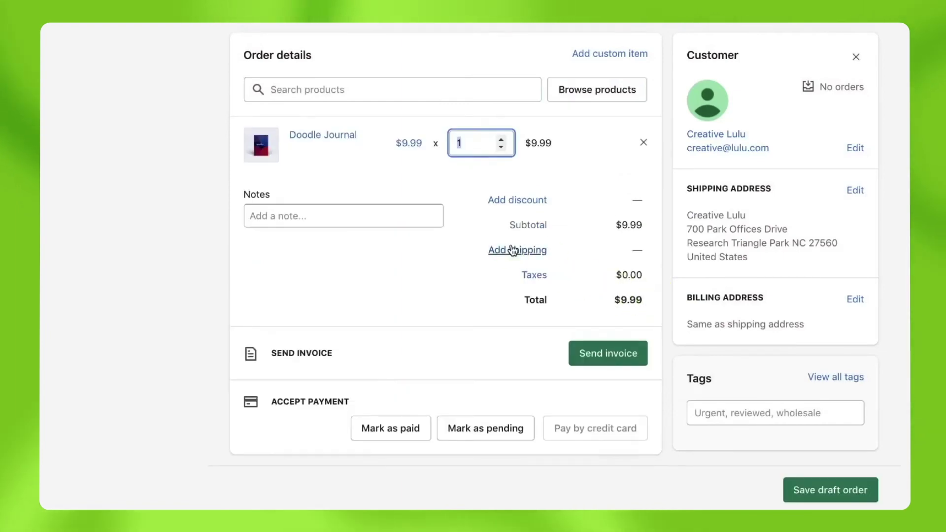
Step: Apply $4.94 Mail shipping, mark the order as paid and create it
{"action": "left_click", "coordinate": [511, 249]}
{"action": "left_click", "coordinate": [616, 447]}
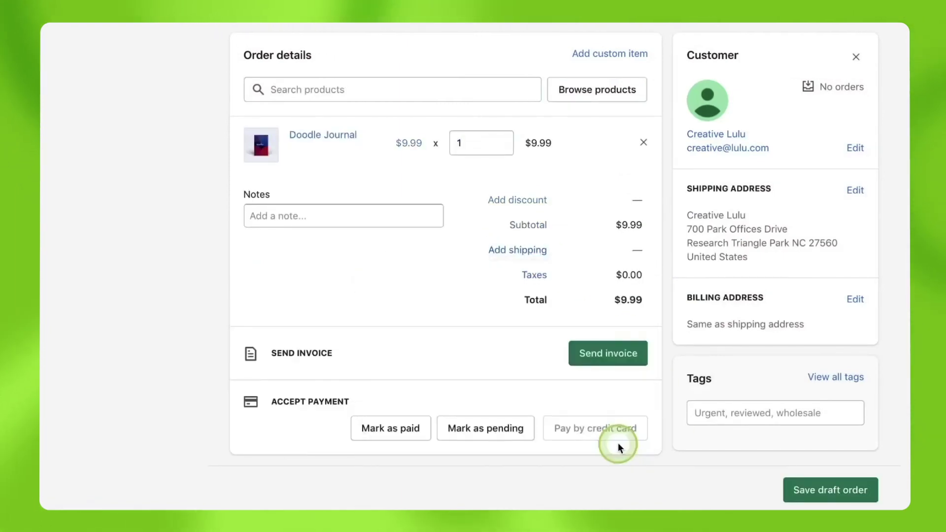
{"action": "left_click", "coordinate": [395, 444]}
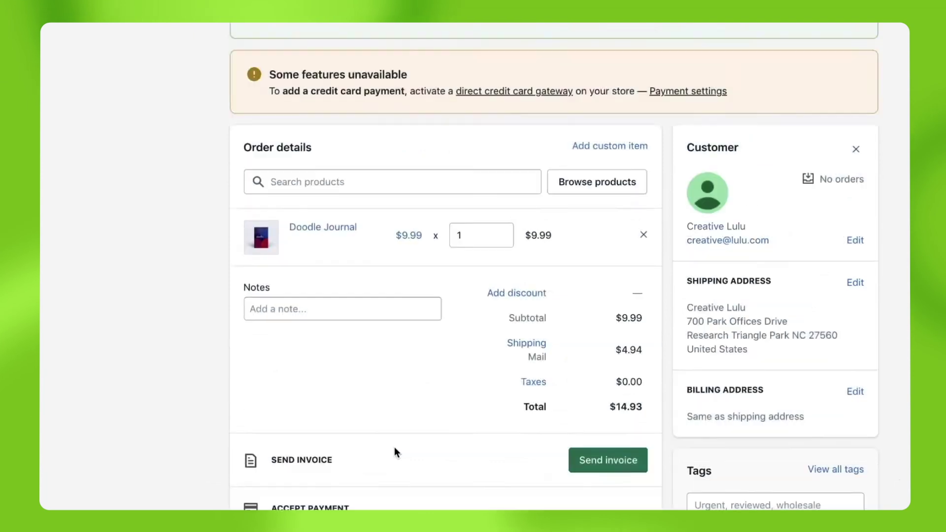
{"action": "left_click", "coordinate": [676, 274]}
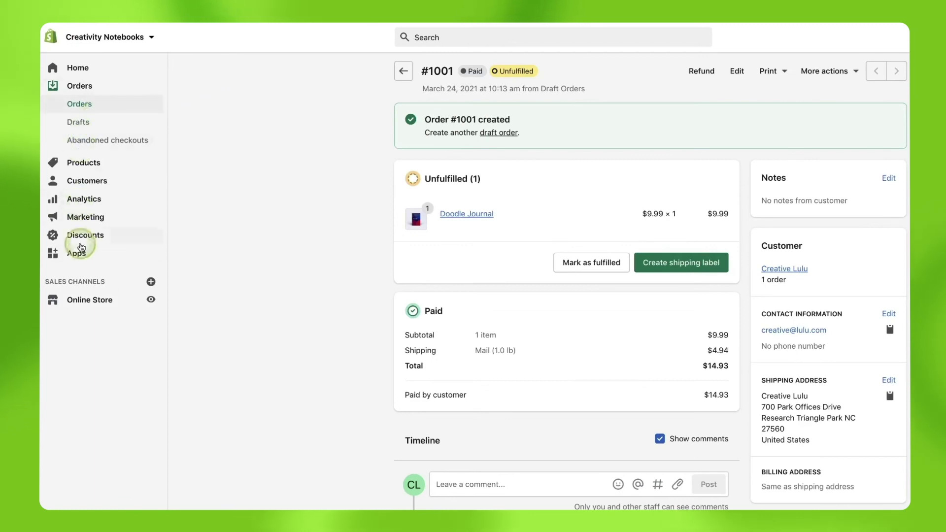
Step: Cancel the pending unpaid test order in Lulu xPress and confirm with Yes
{"action": "left_click", "coordinate": [82, 249]}
{"action": "left_click", "coordinate": [454, 185]}
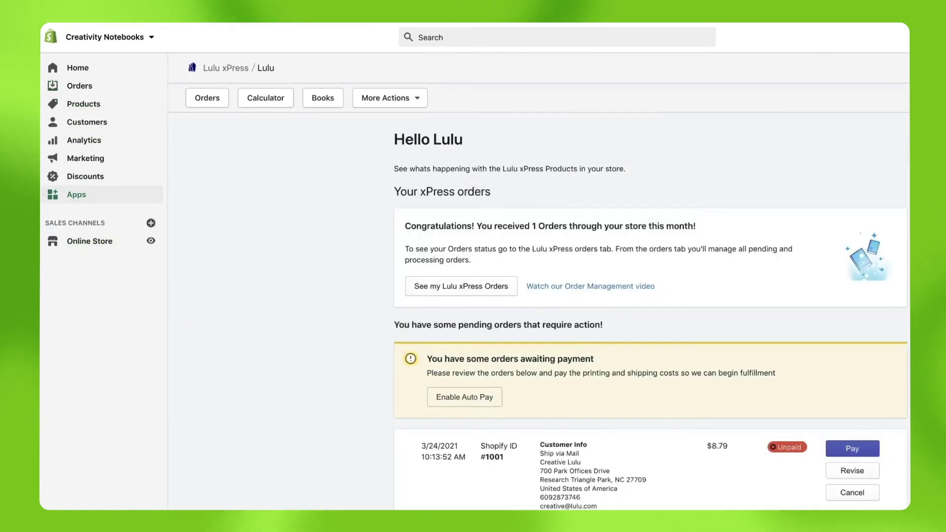
{"action": "scroll", "coordinate": [650, 317], "scroll_direction": "down", "scroll_amount": 3}
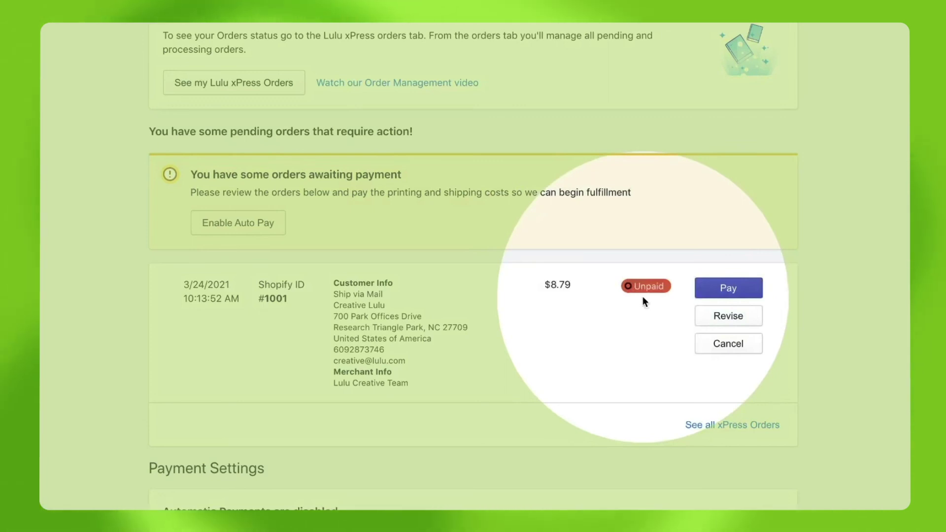
{"action": "left_click", "coordinate": [643, 296]}
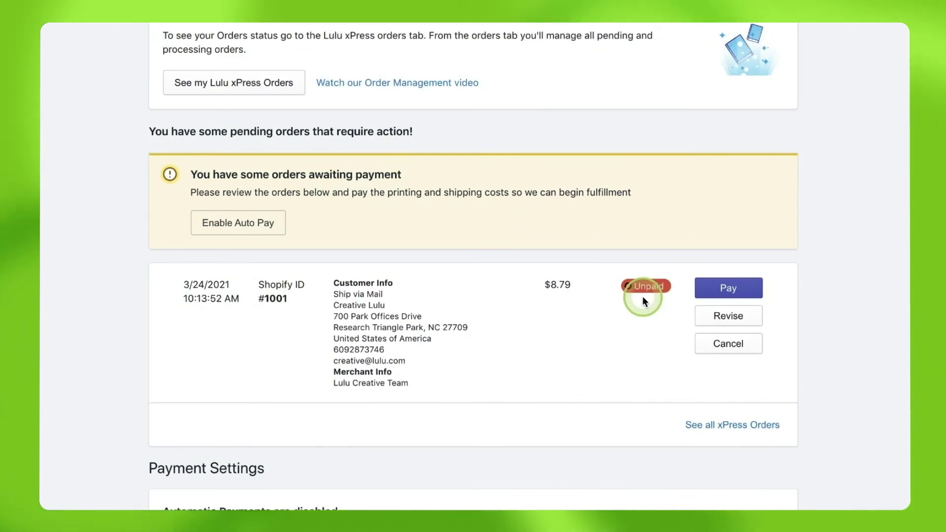
{"action": "left_click", "coordinate": [724, 345]}
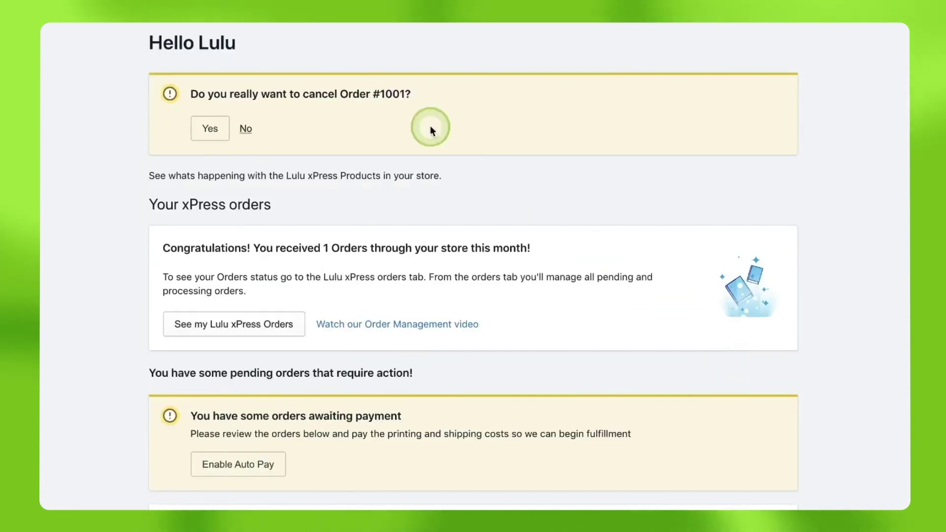
{"action": "left_click", "coordinate": [212, 129]}
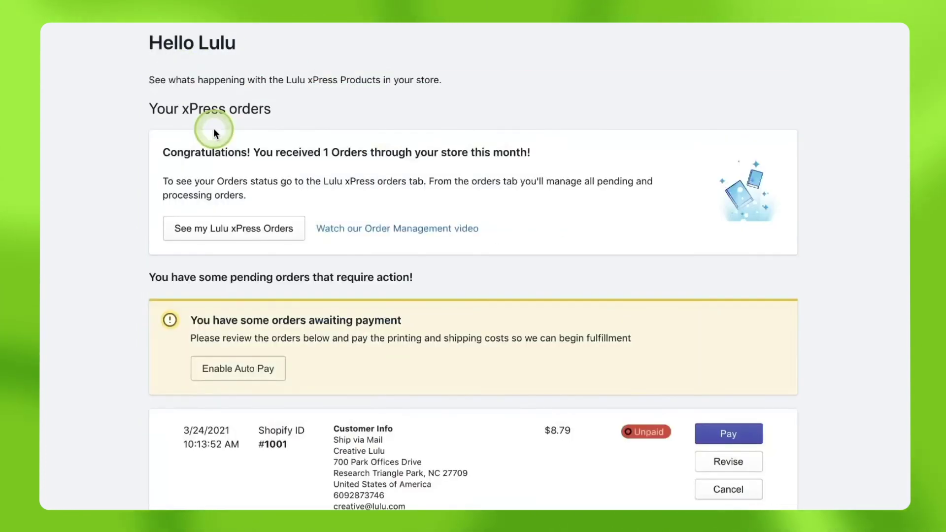